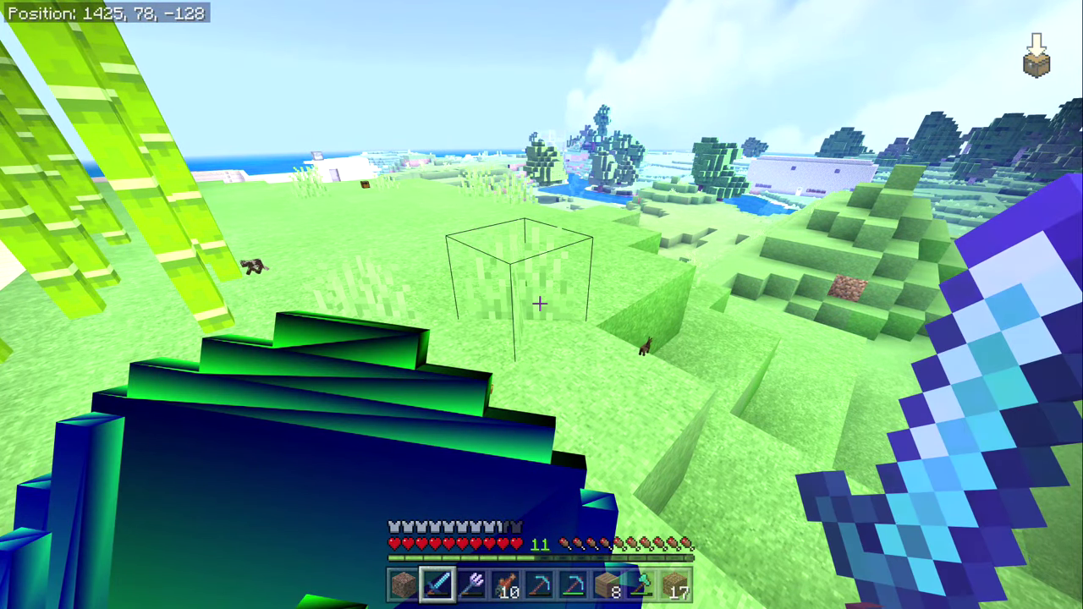
key("w")
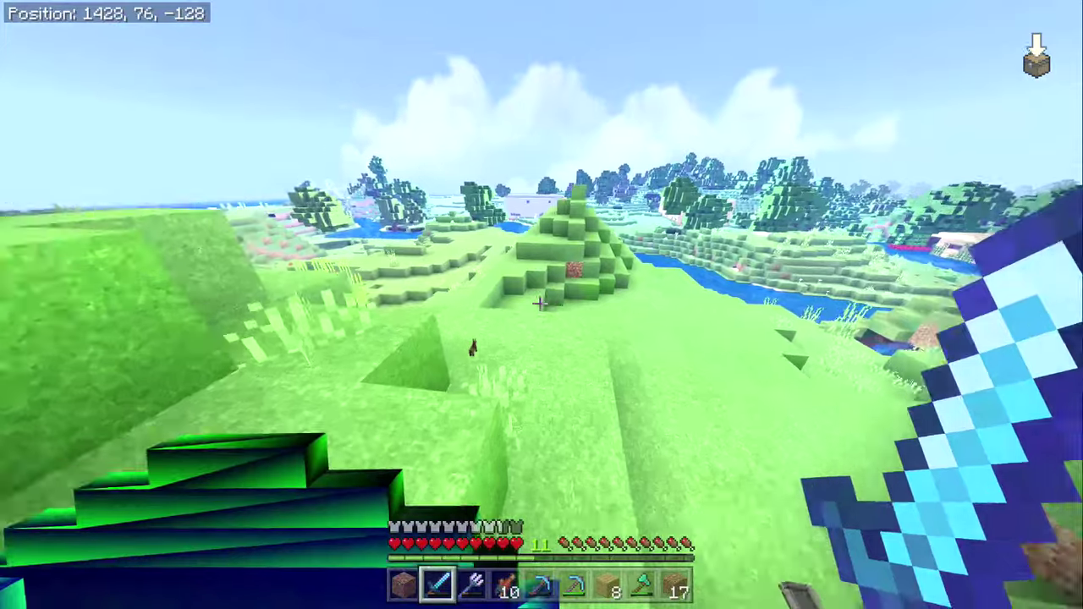
key("w")
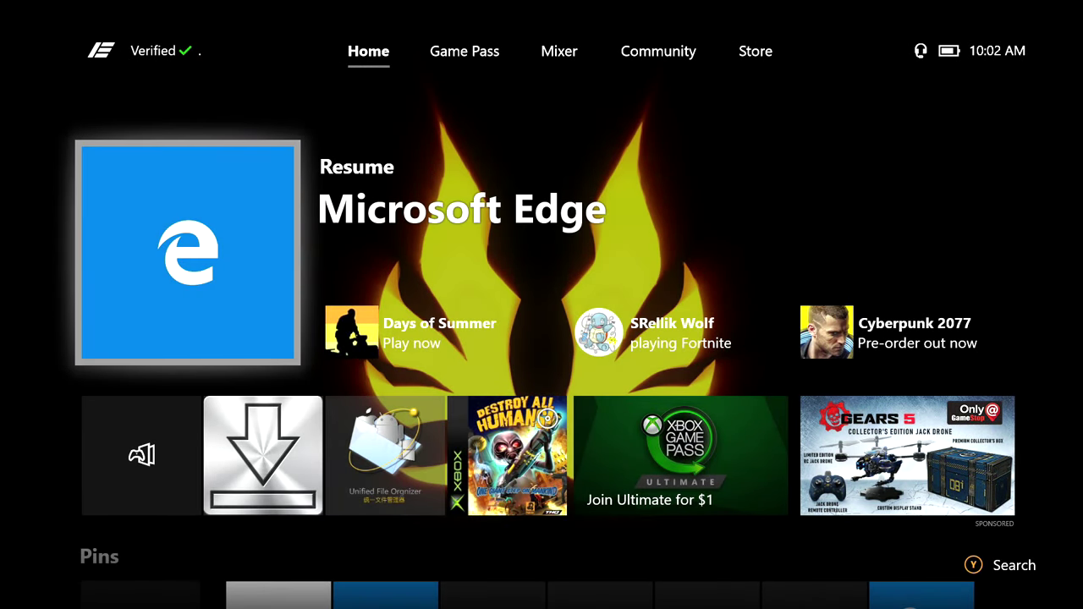
Step: Open the Video fidelity & overscan page in the console's Display & sound video output settings
key("super")
key("Right")
key("Right")
key("Right")
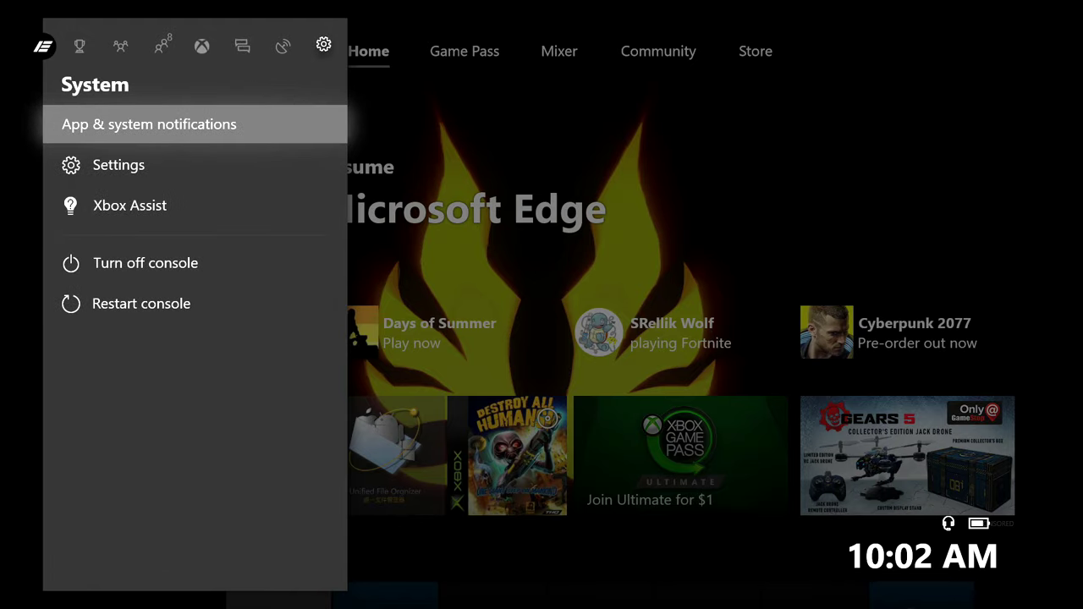
key("Down")
key("Return")
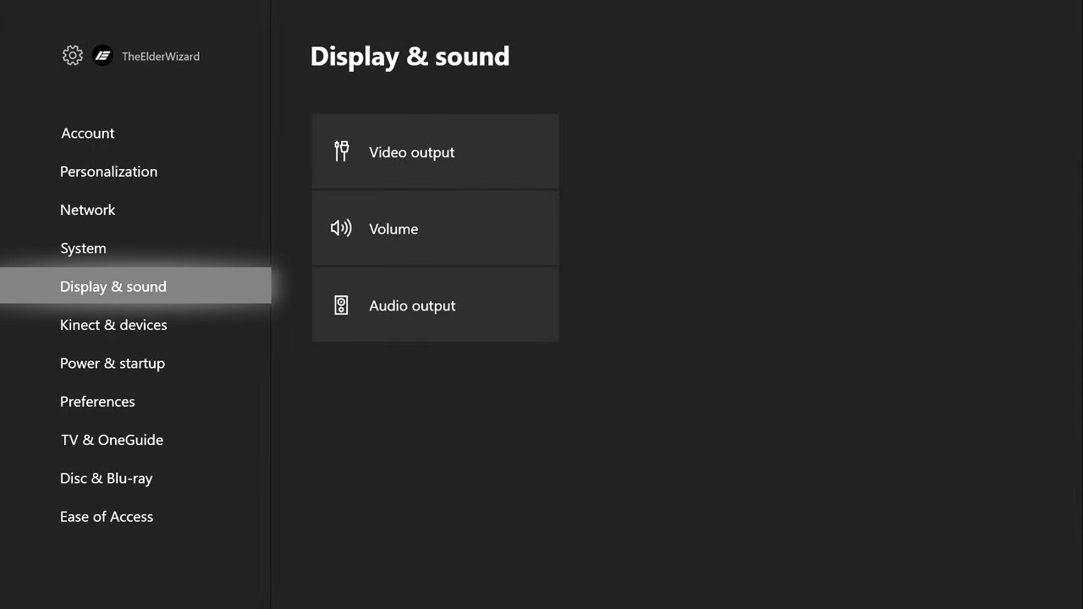
key("Right")
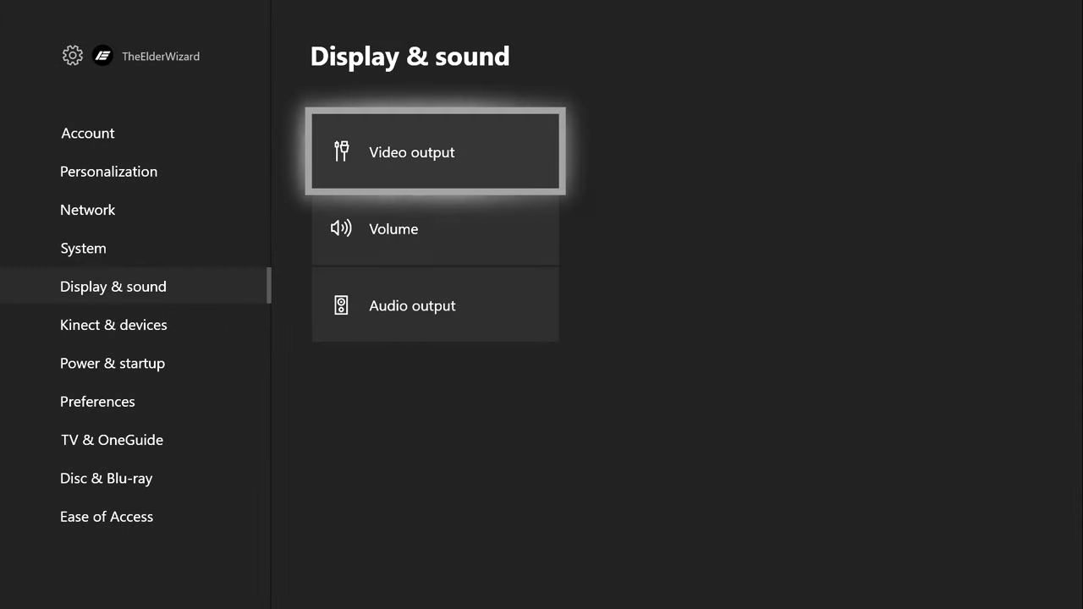
key("Return")
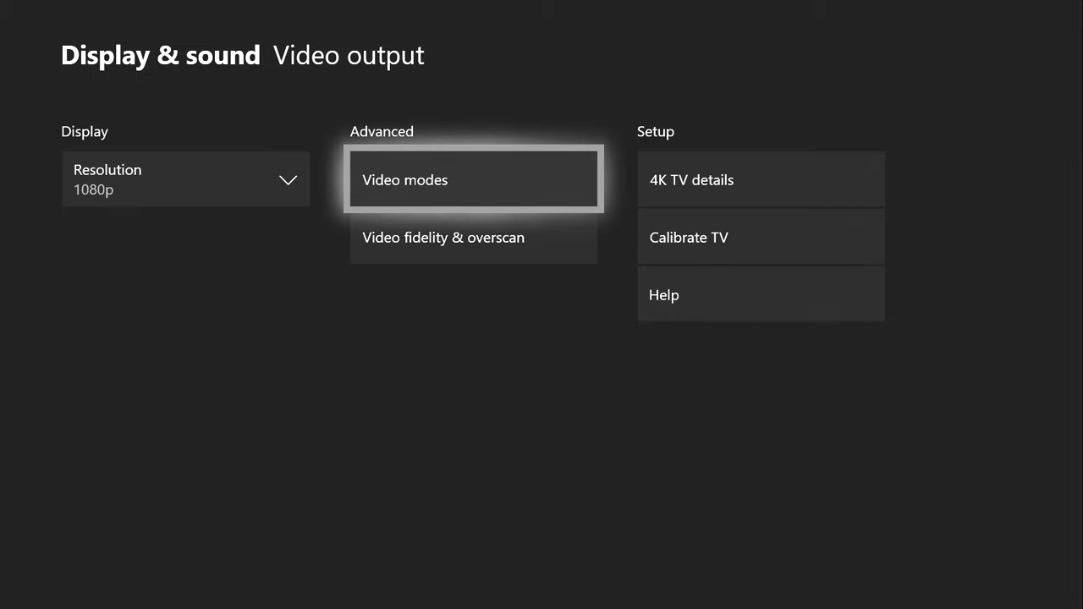
key("Down")
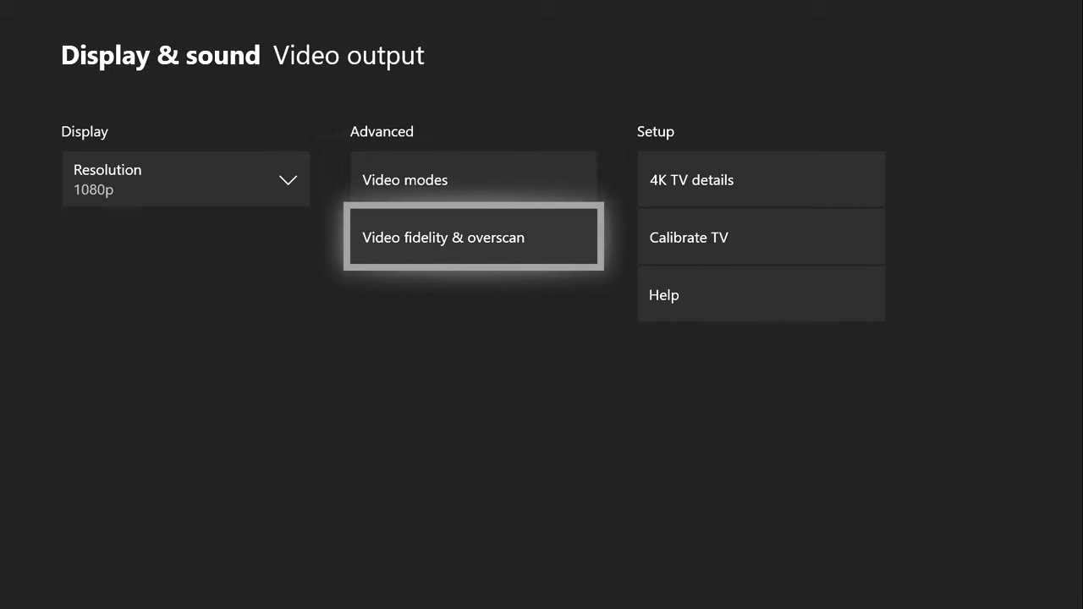
key("Return")
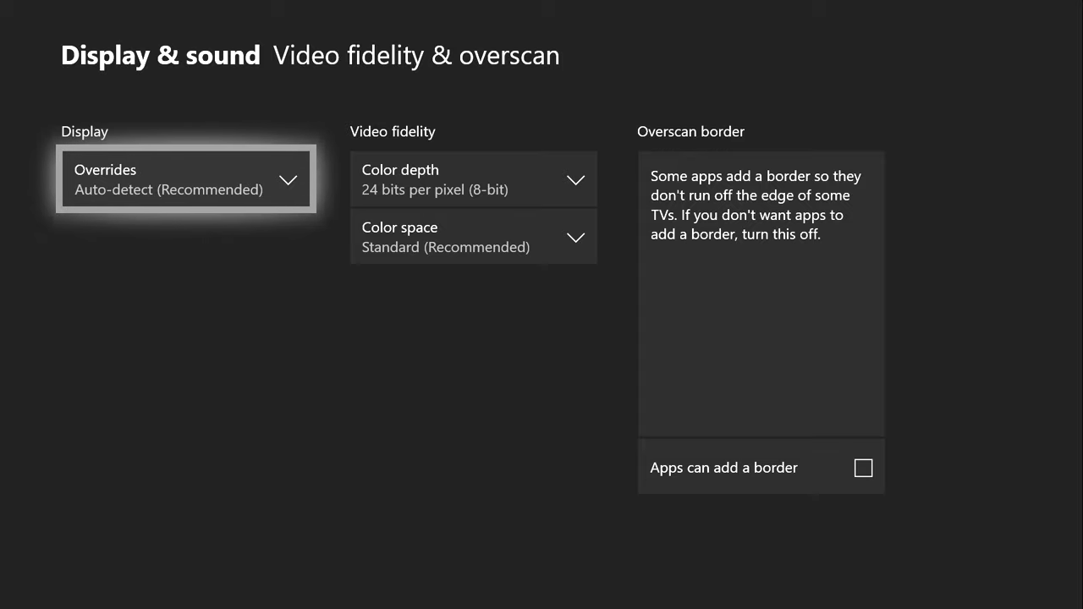
Step: Enable the option that lets apps add an overscan border, and disable it again
key("Right")
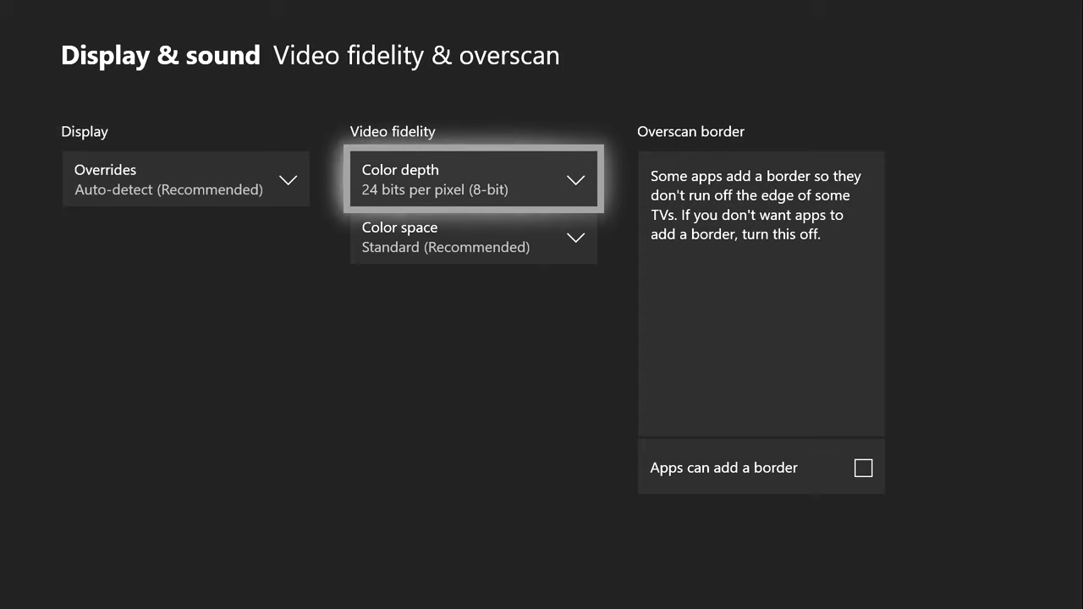
key("Right")
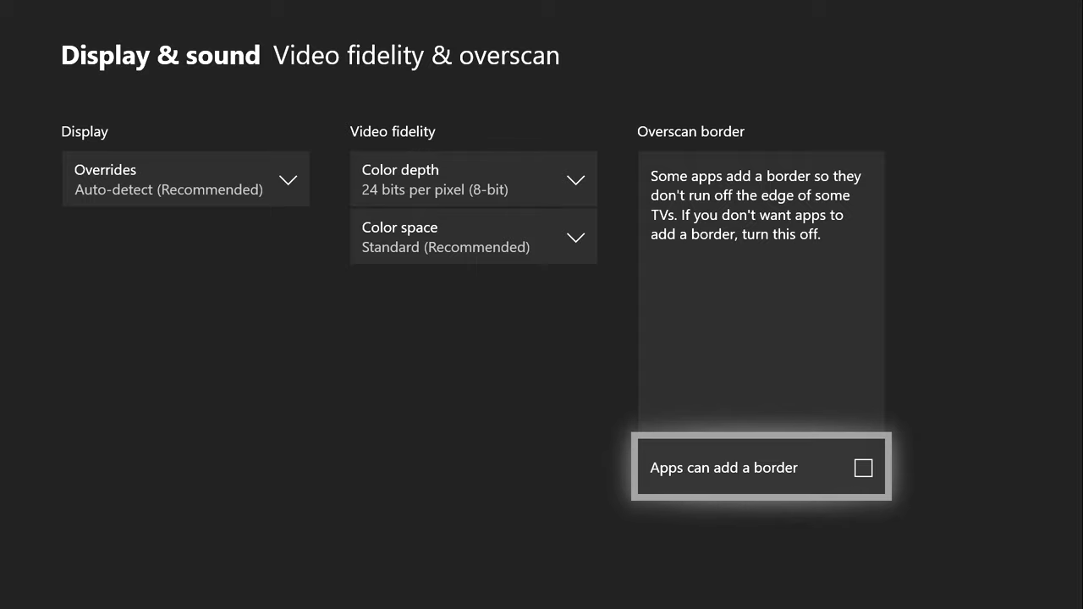
key("Return")
key("Left")
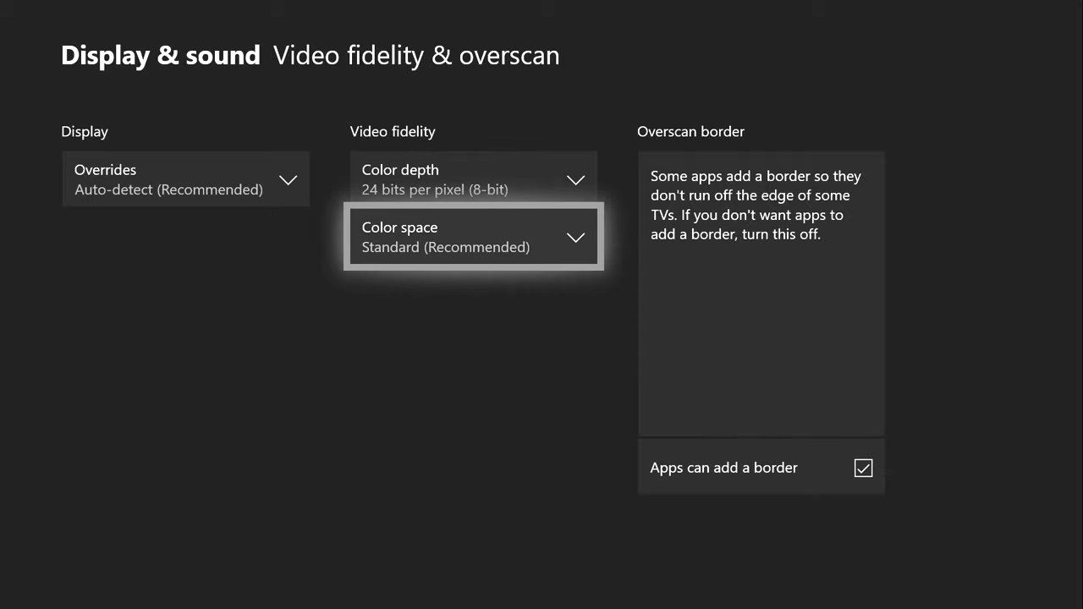
key("Right")
key("Return")
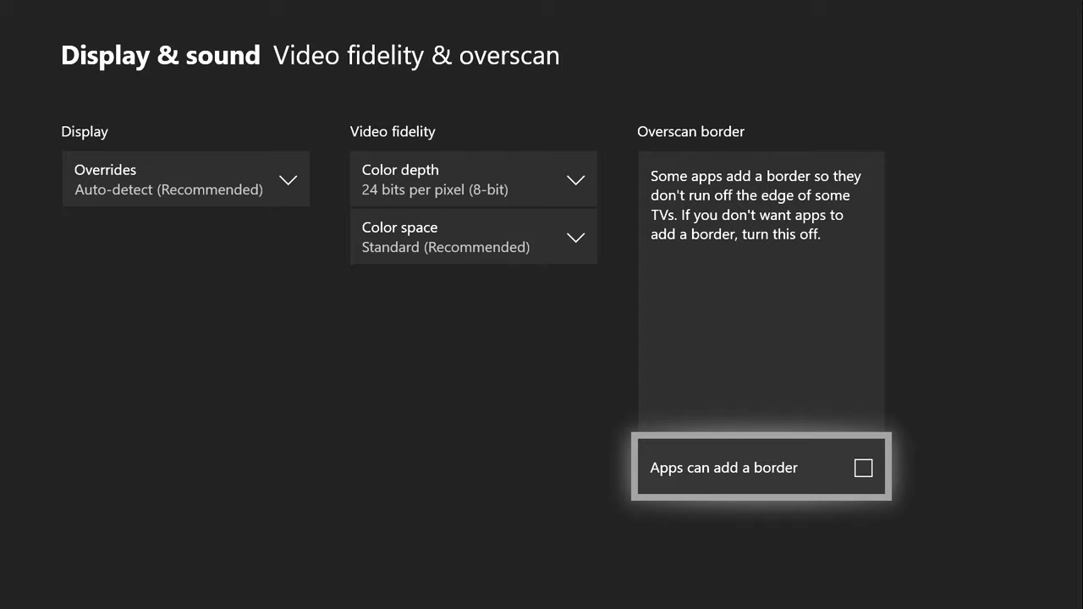
key("Left")
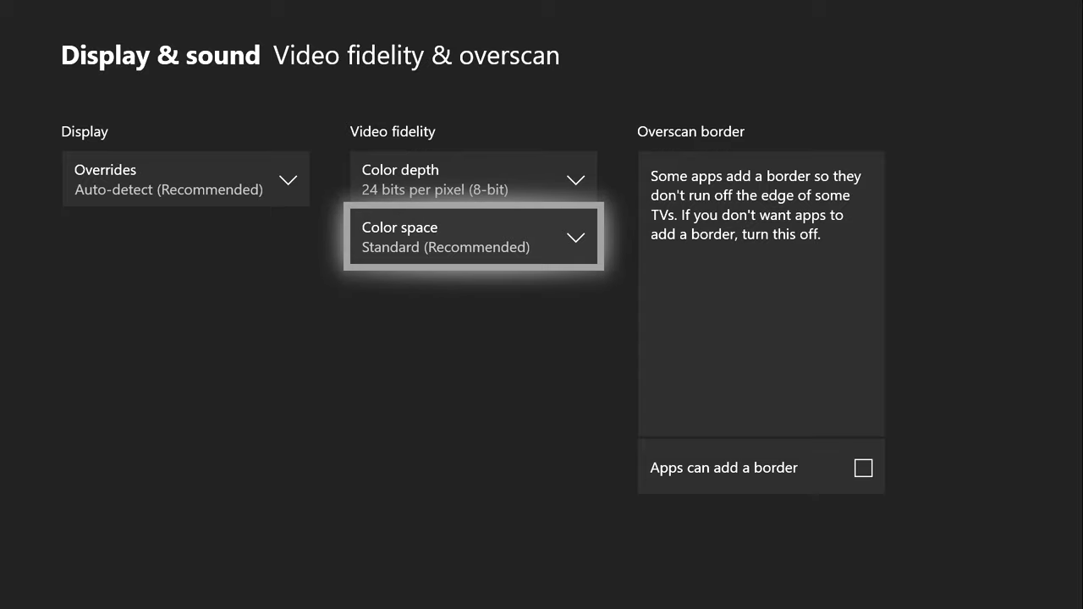
Step: Leave the console settings and resume Microsoft Edge from the Home screen
key("Escape")
key("Escape")
key("Escape")
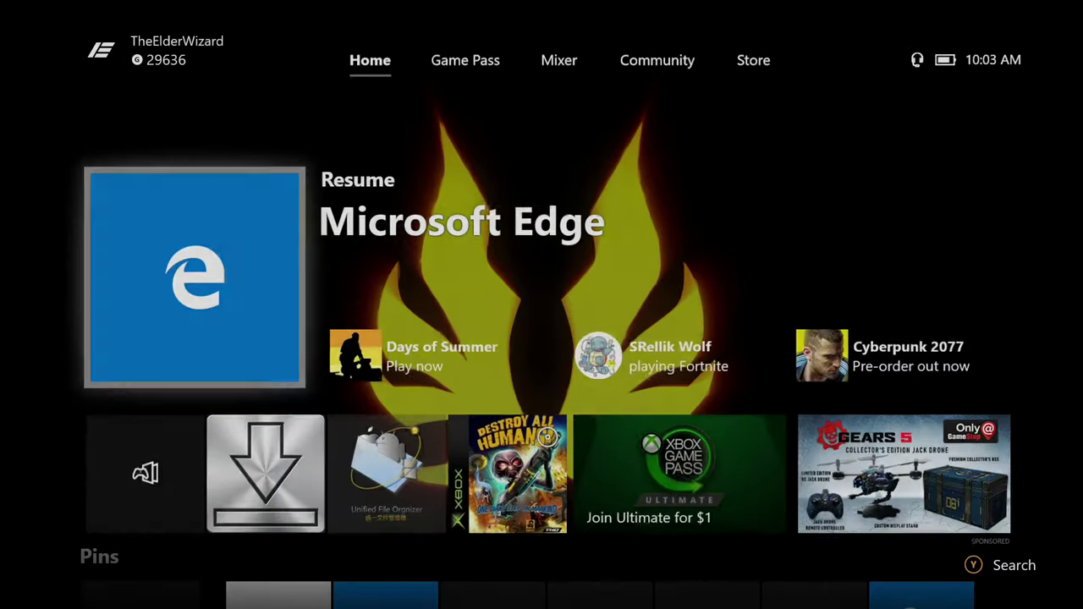
key("super")
key("Escape")
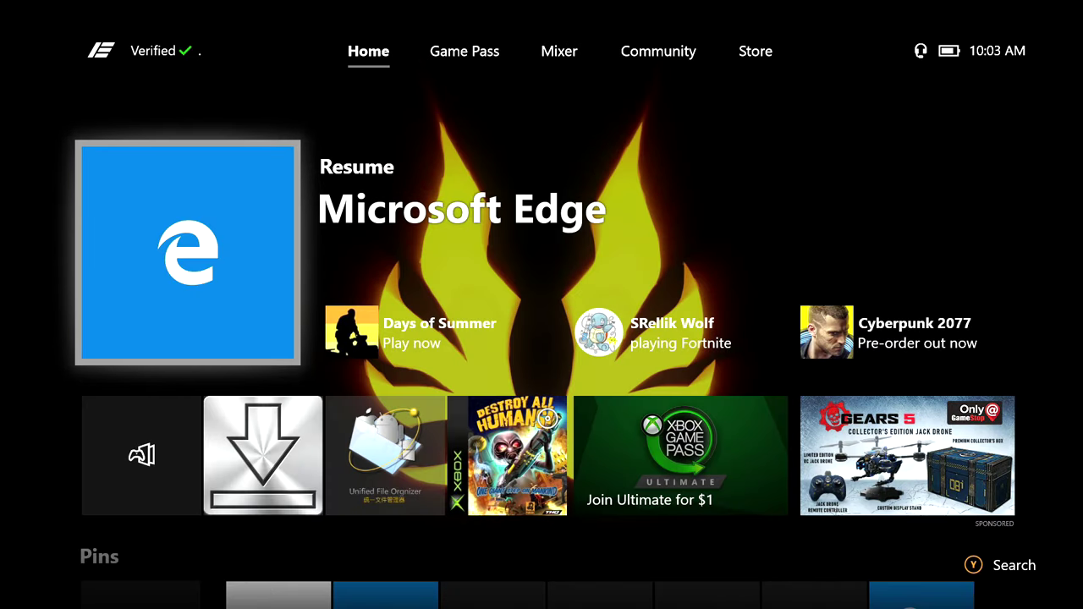
key("Return")
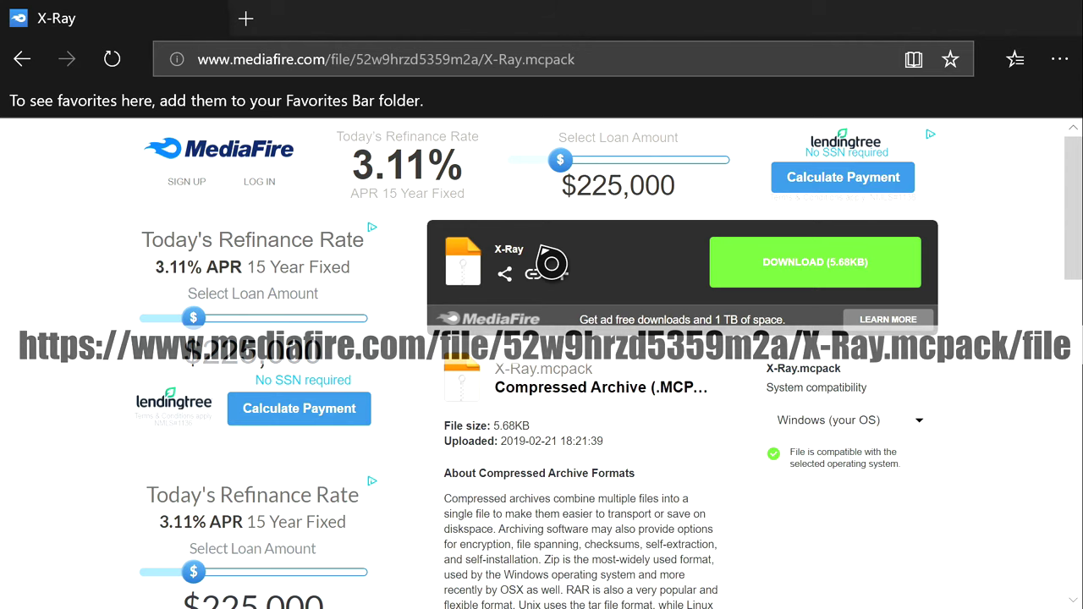
Step: Copy the direct download link of X-Ray.mcpack from its MediaFire page
left_click(599, 71)
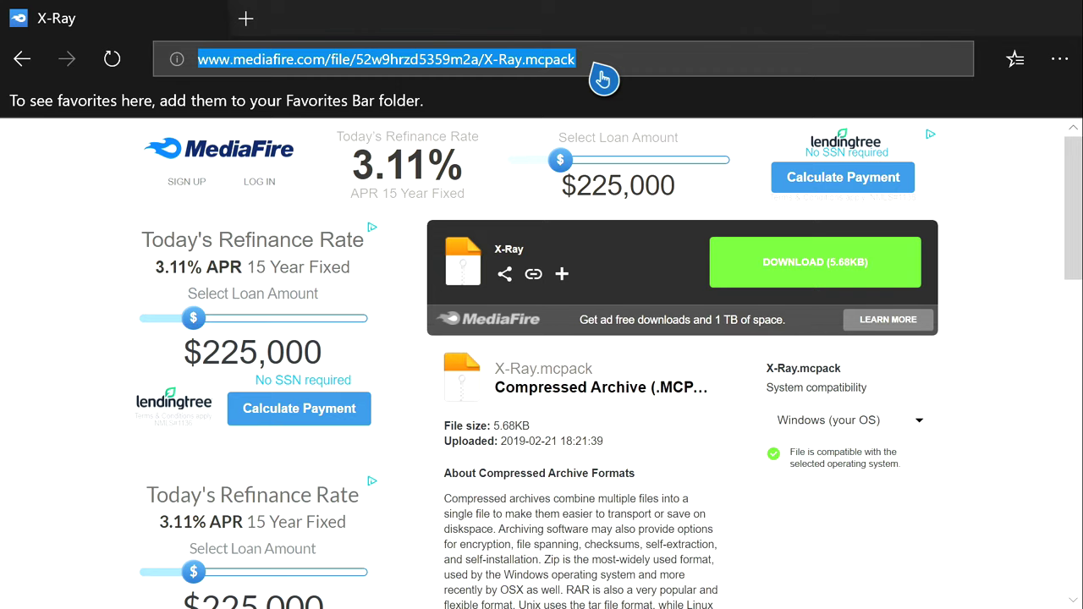
left_click(833, 436)
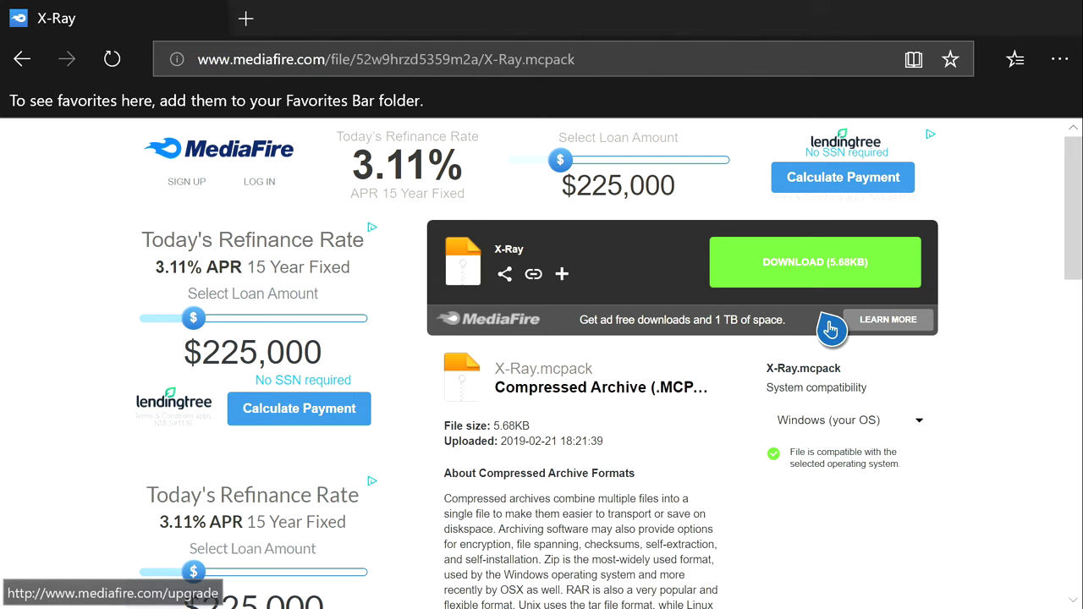
left_click(825, 278)
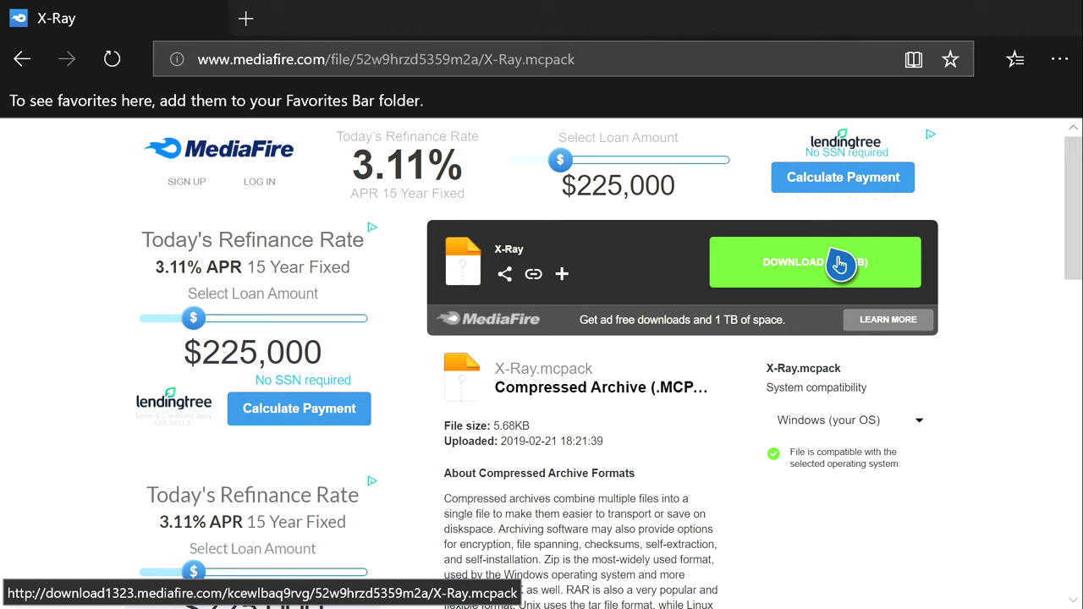
right_click(840, 264)
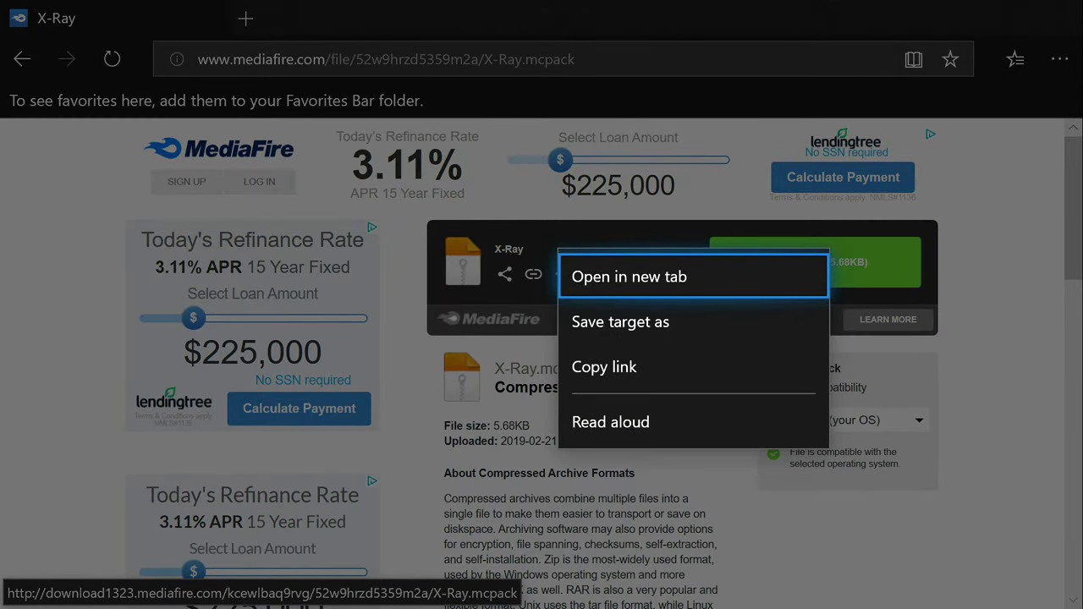
key("Down")
key("Down")
key("Return")
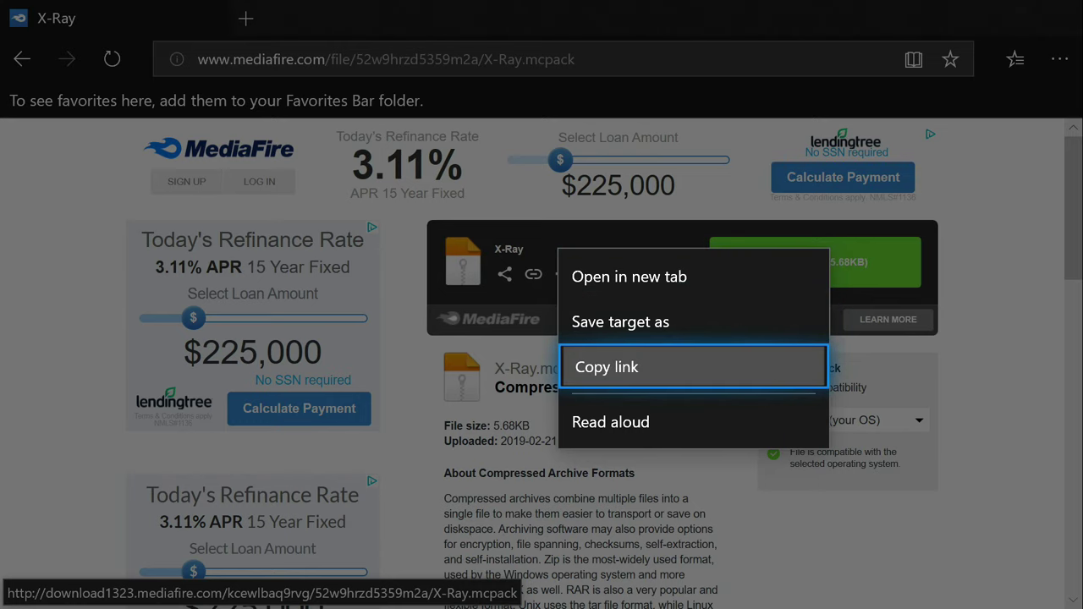
Step: Leave the browser and open the full My games & apps collection
key("super")
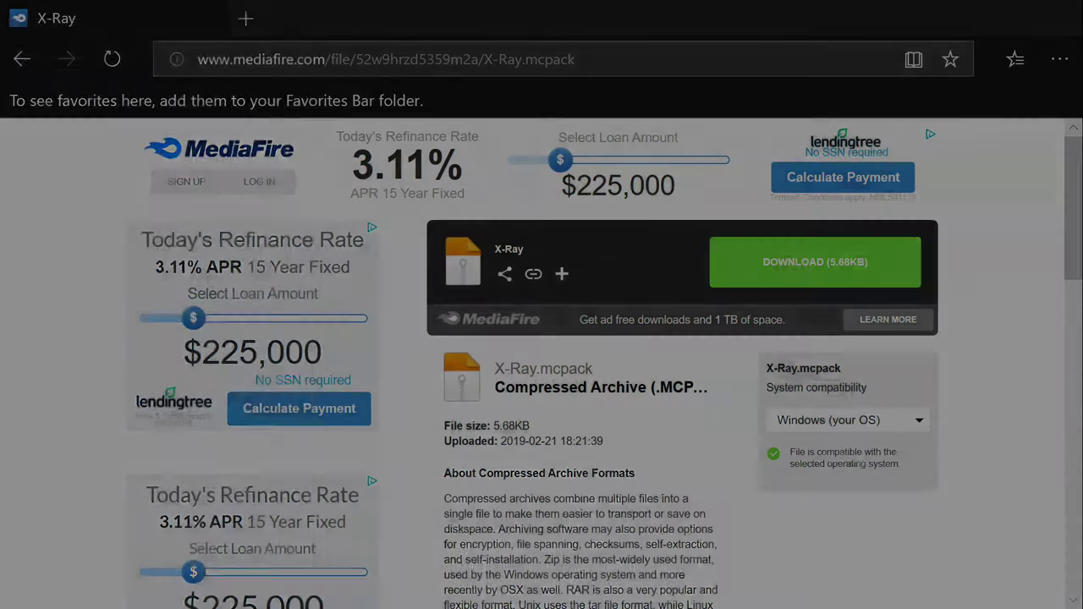
key("Down")
key("super")
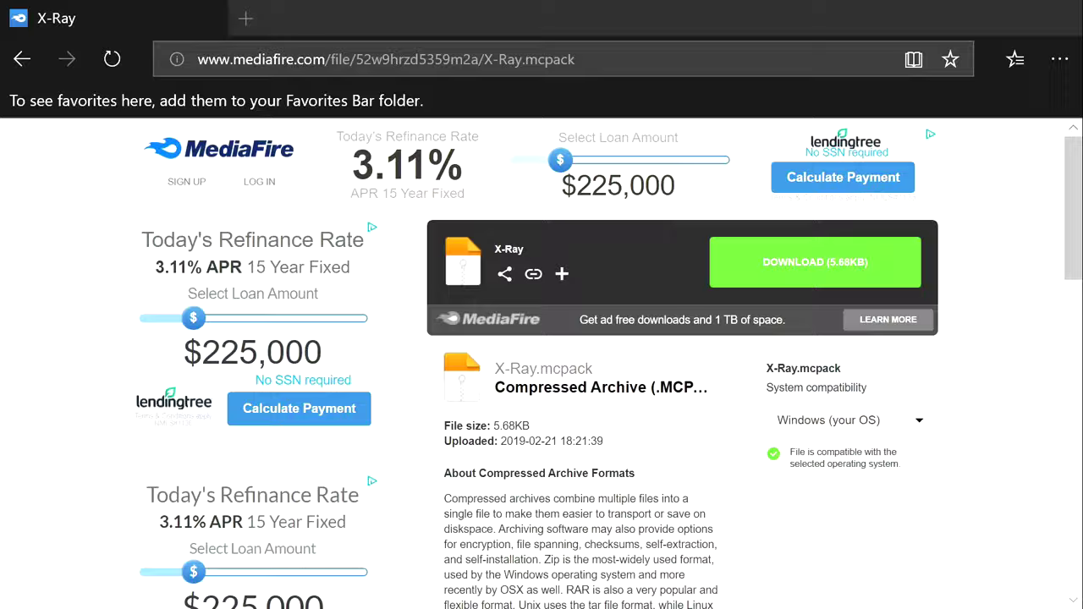
key("super")
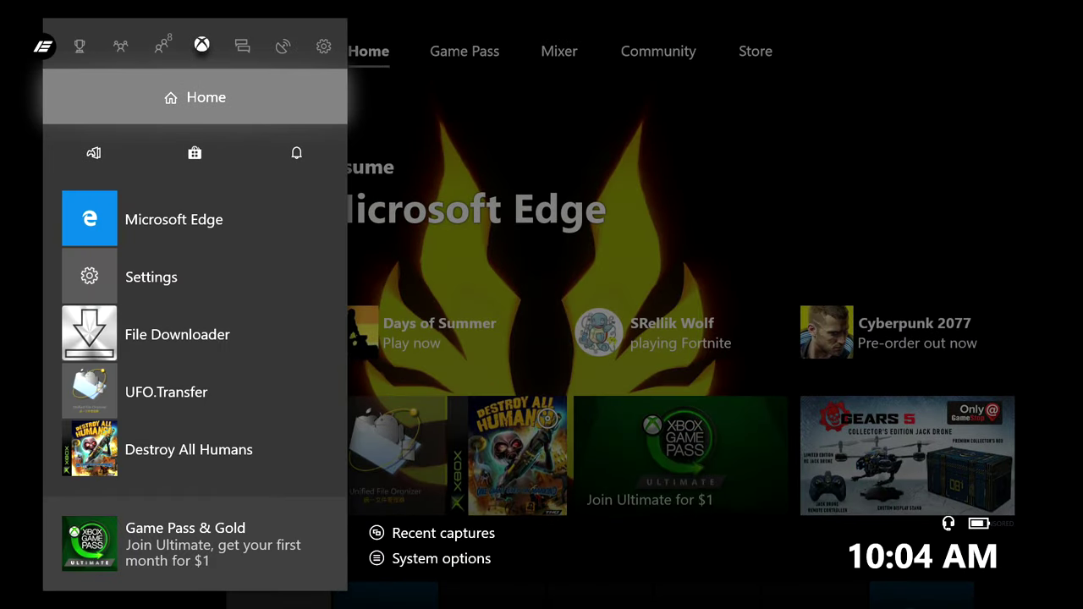
key("Down")
key("Down")
key("Down")
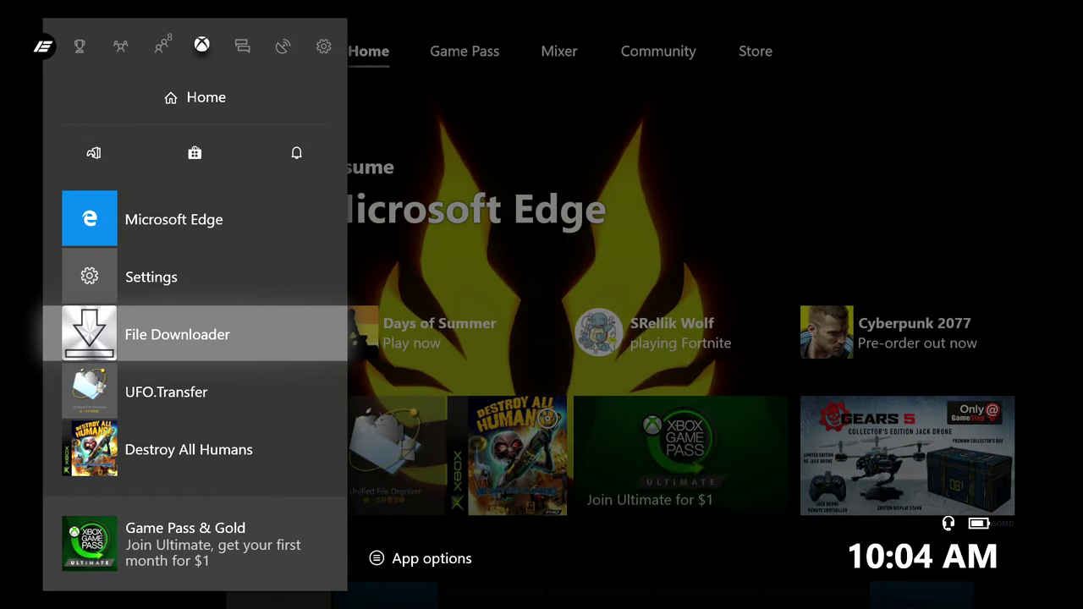
key("Up")
key("Down")
key("Down")
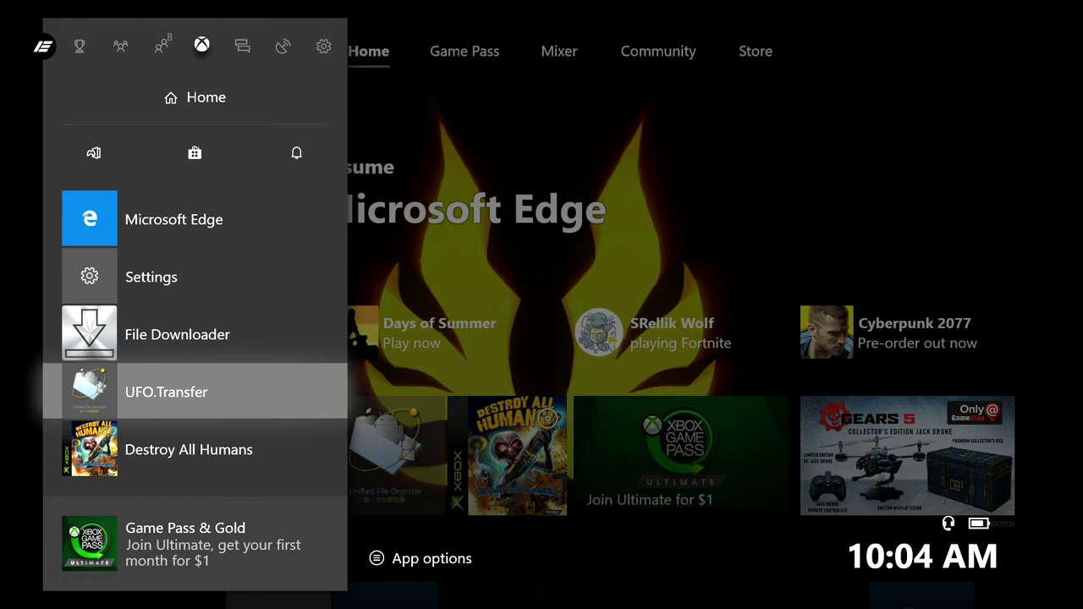
key("Up")
key("Up")
key("Up")
key("Up")
key("Return")
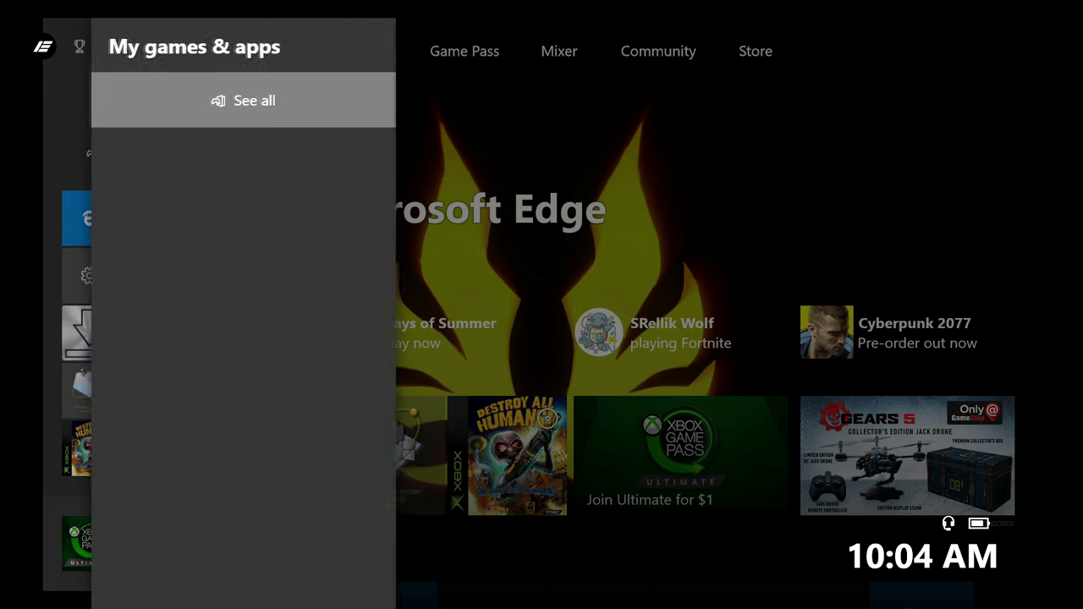
key("Escape")
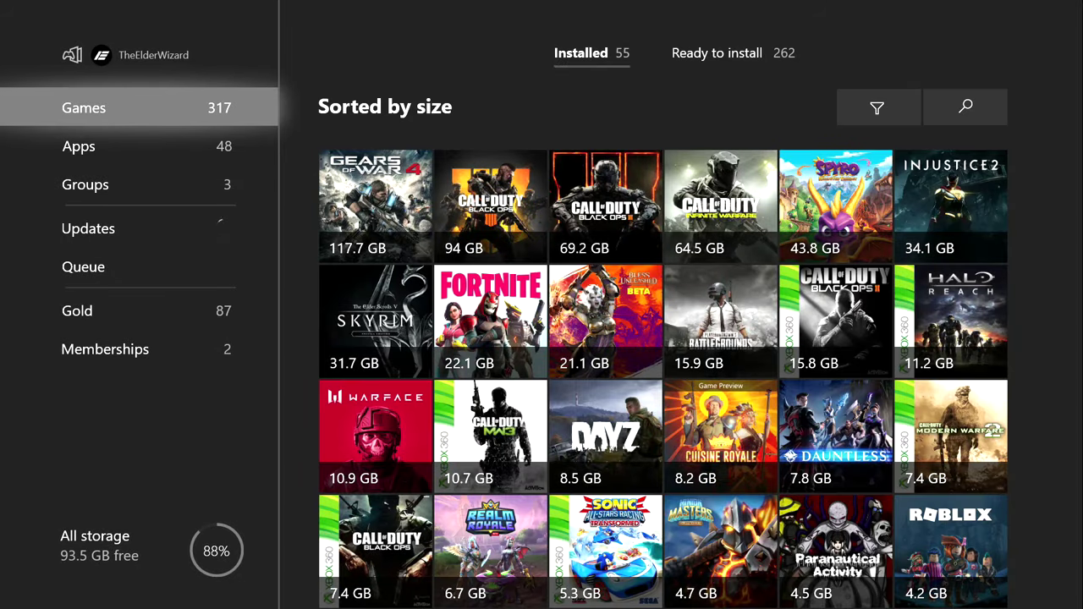
Step: Launch File Downloader from the installed apps
key("Down")
key("Right")
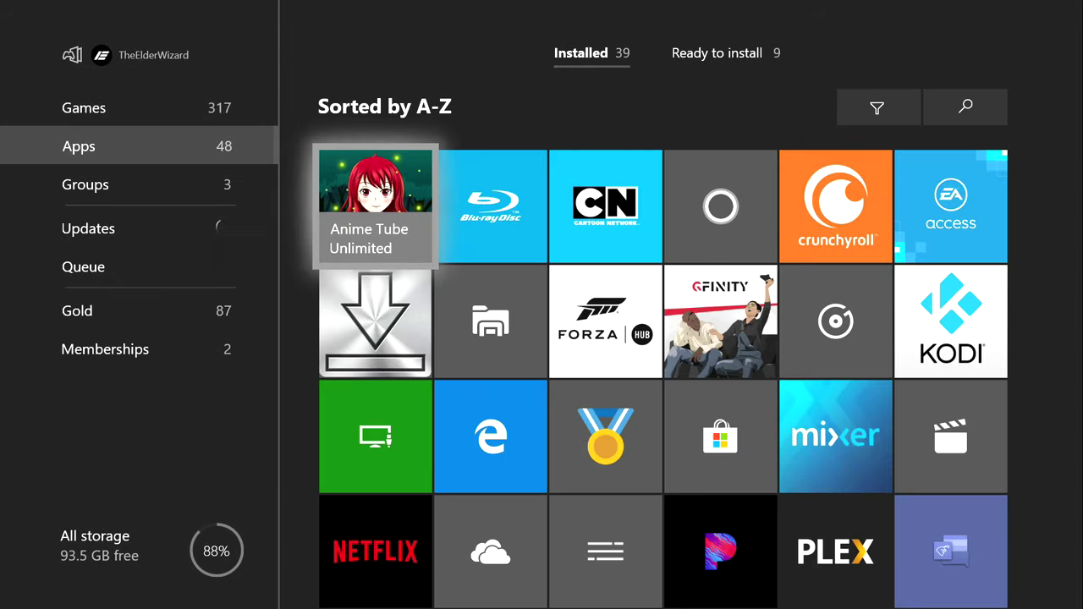
key("Down")
key("Right")
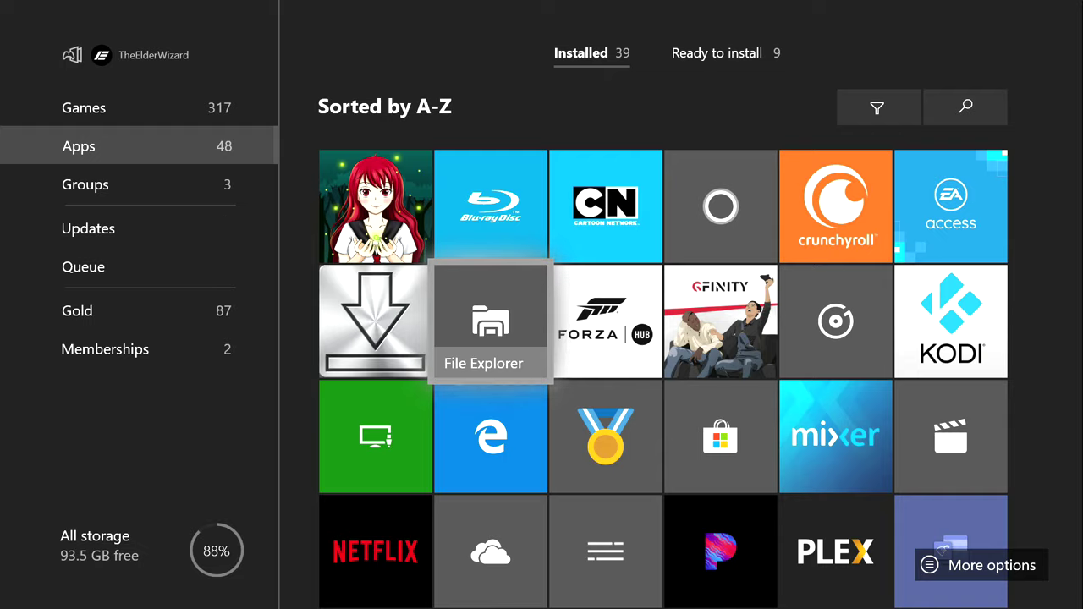
key("Left")
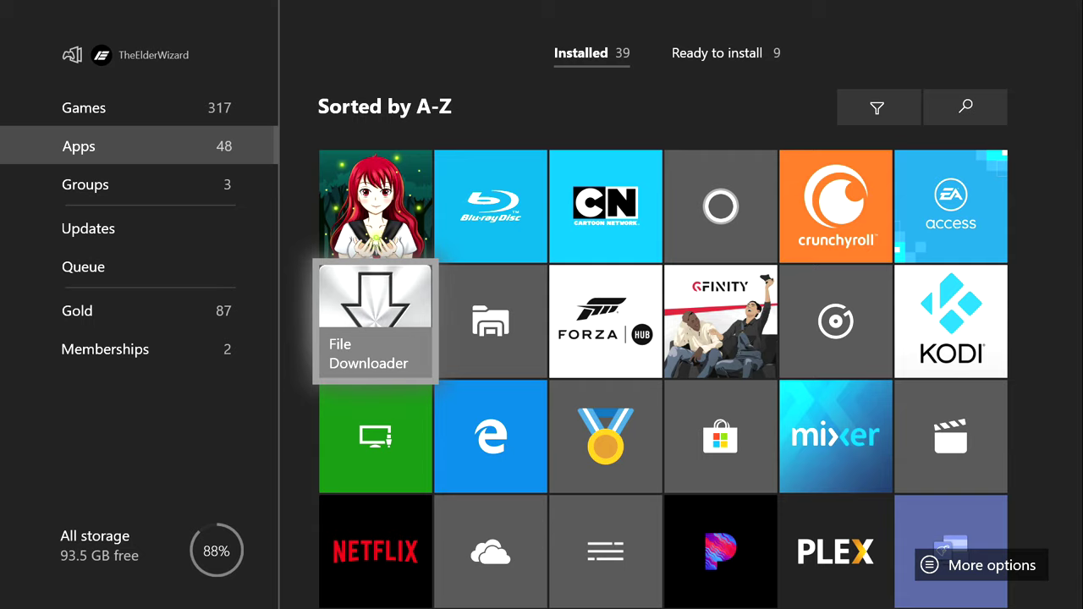
key("Return")
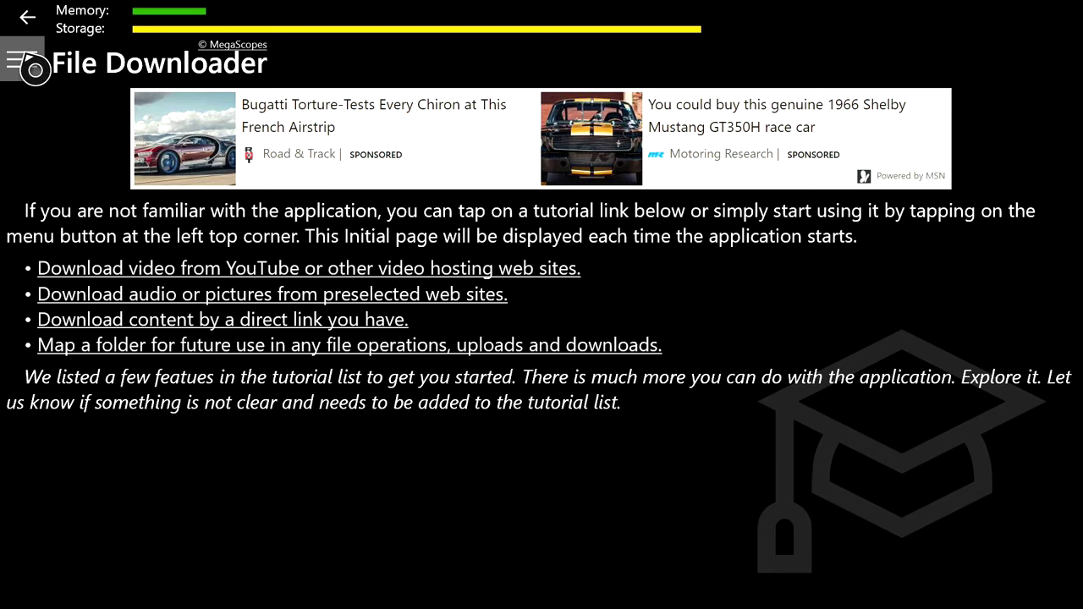
Step: Start a download from a URL and choose Local Storage as its destination folder
left_click(34, 68)
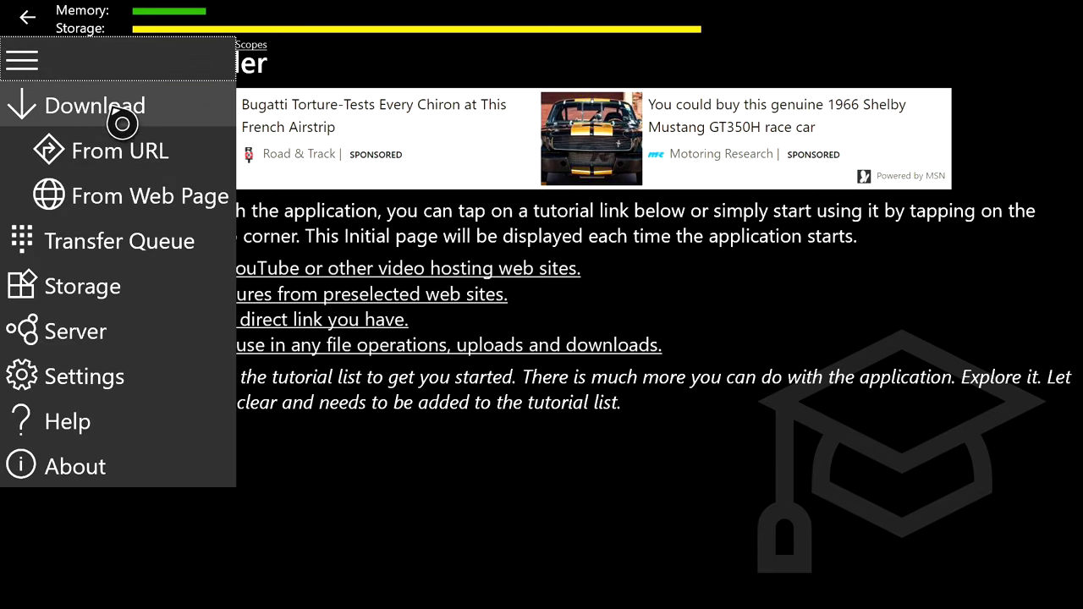
left_click(175, 160)
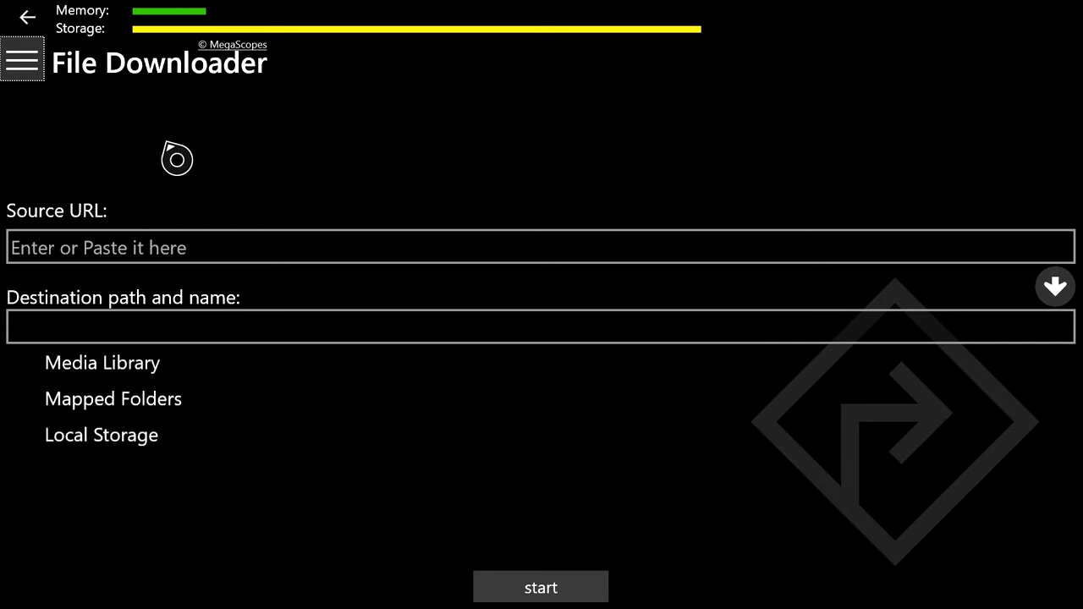
left_click(169, 452)
left_click(169, 453)
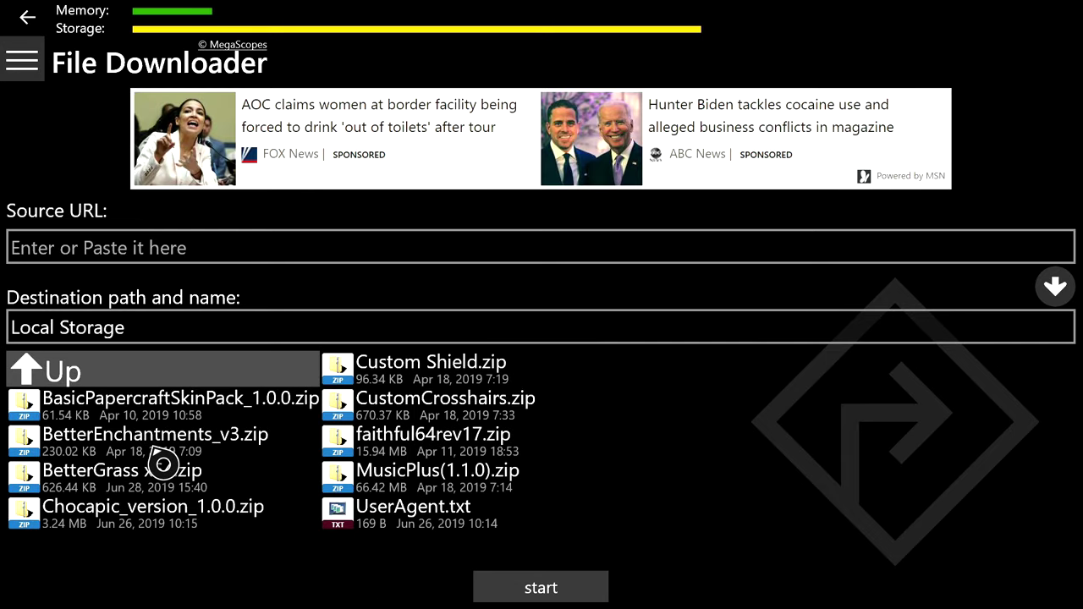
Step: Start downloading X-Ray.mcpack into Local Storage from the copied MediaFire link, taking the destination file name from the URL
left_click(206, 247)
right_click(206, 247)
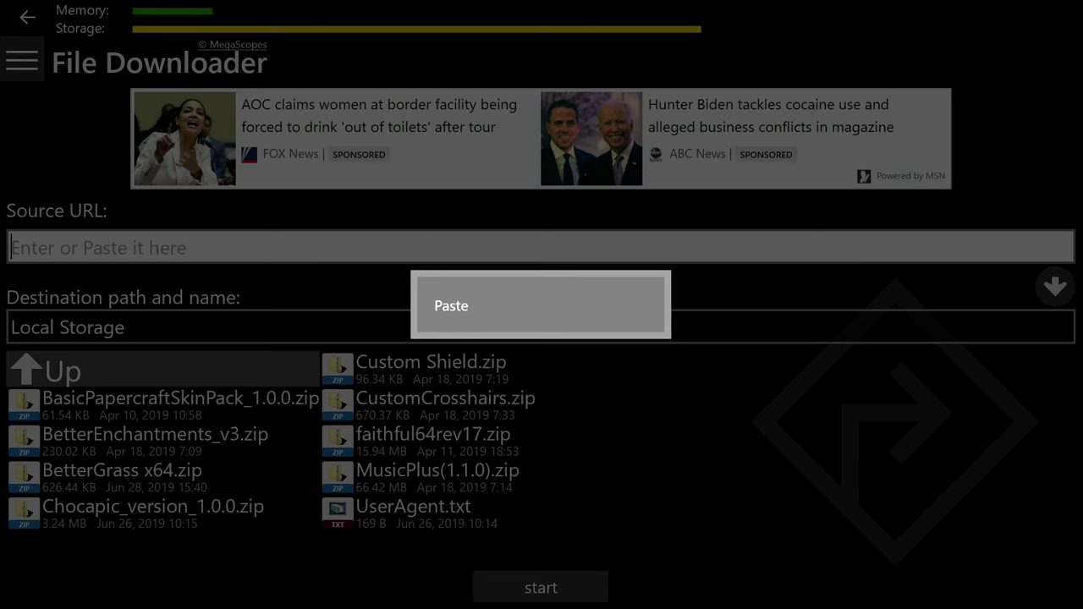
left_click(451, 305)
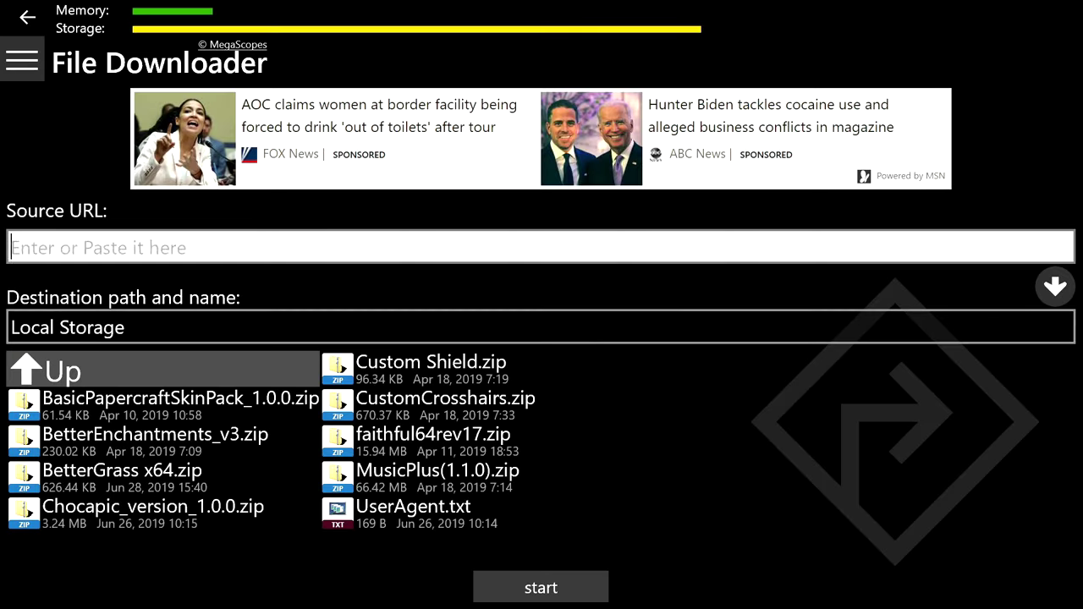
left_click(589, 306)
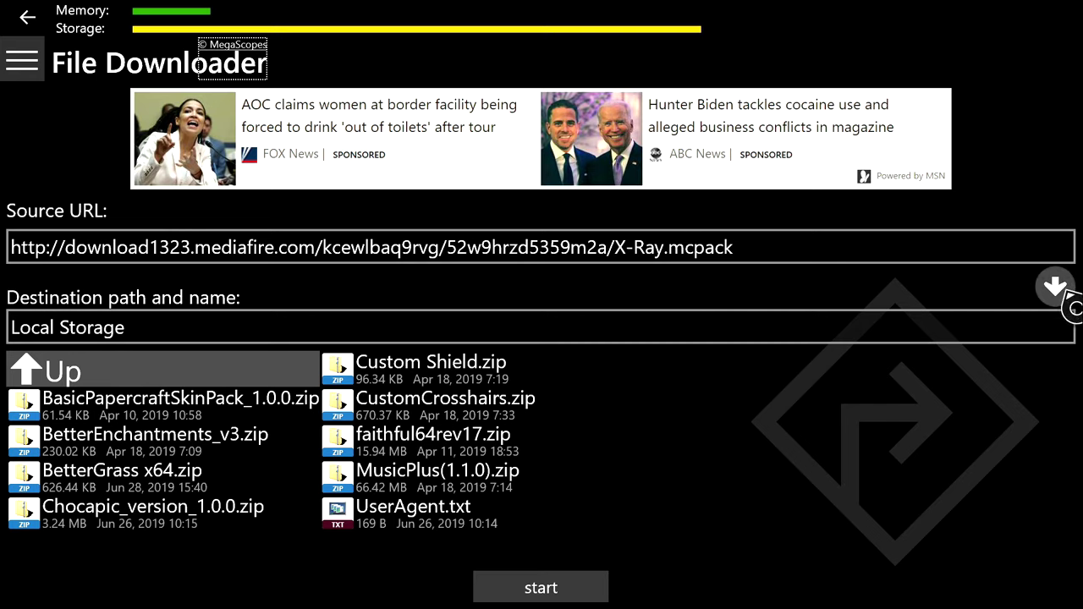
left_click(1062, 296)
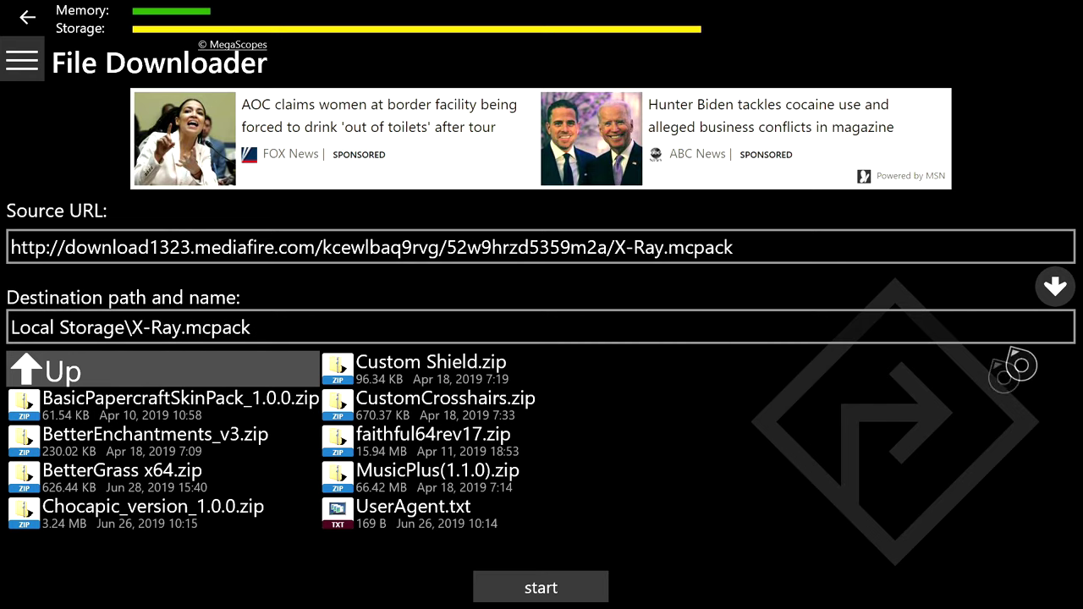
left_click(596, 584)
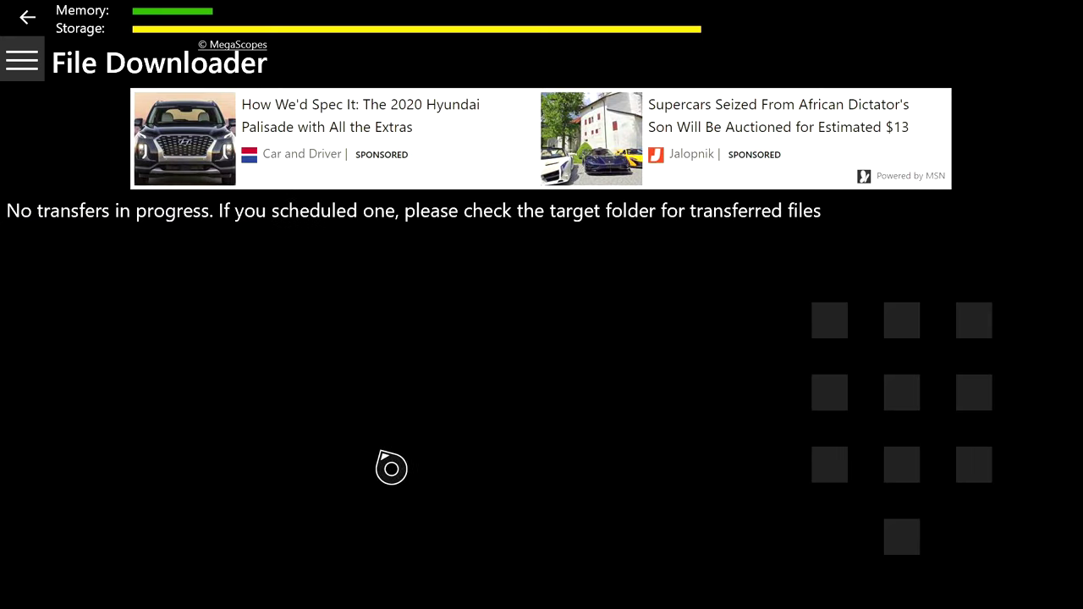
Step: Open the Local Storage folder in the downloader's storage browser
left_click(16, 68)
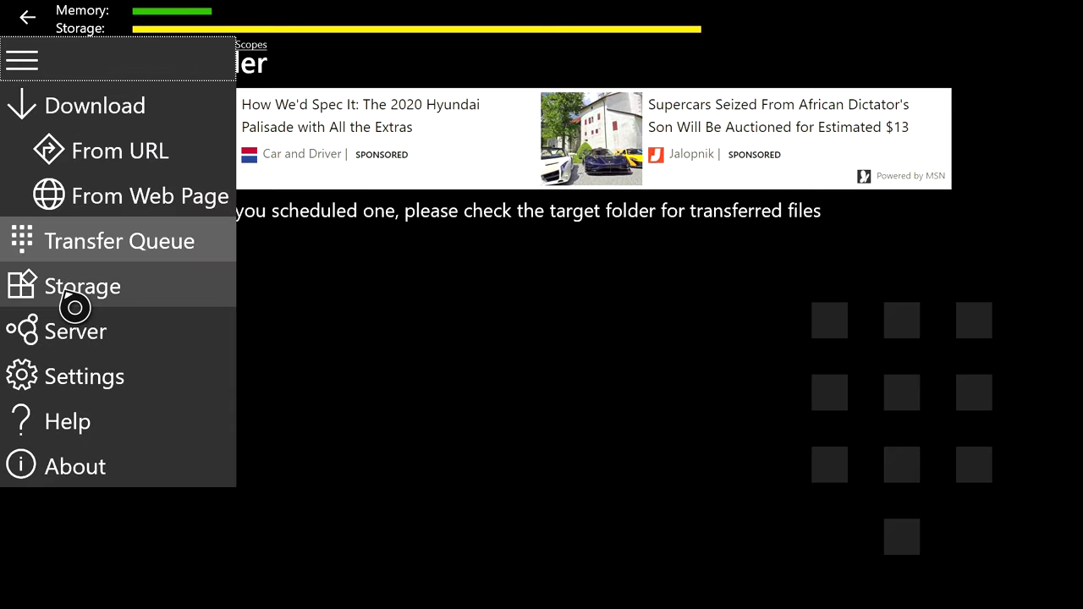
left_click(75, 287)
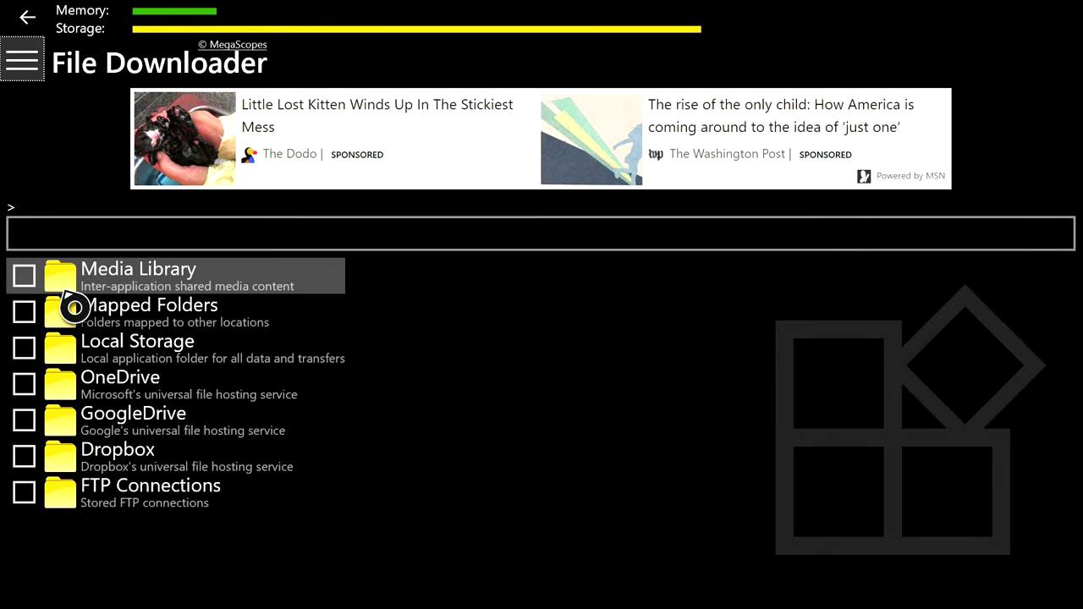
left_click(107, 359)
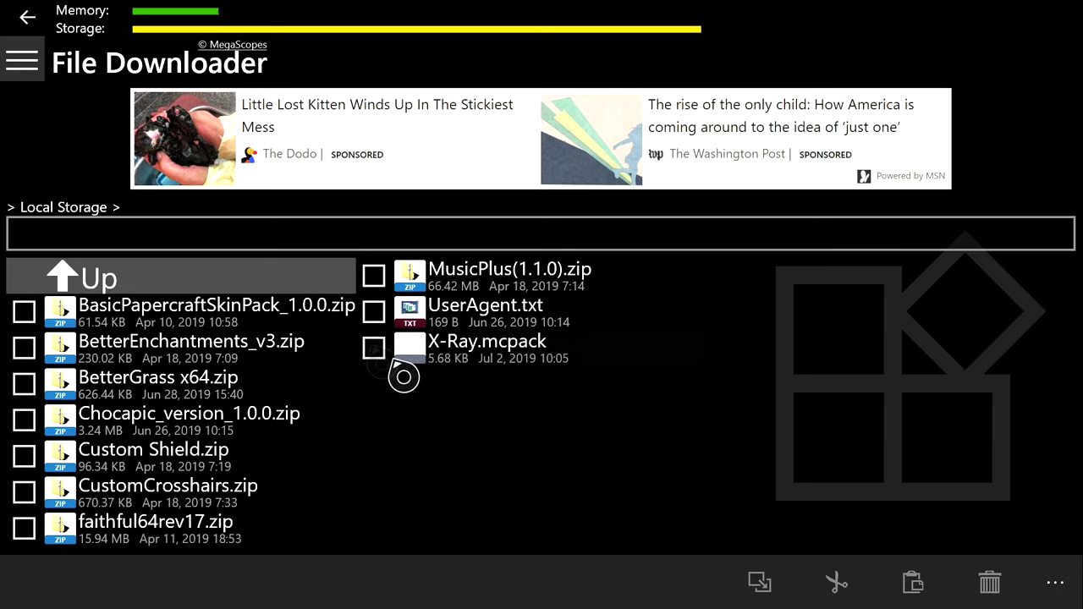
Step: Rename X-Ray.mcpack to X-Ray.zip, then check the archive's contents and return to Local Storage
left_click(374, 349)
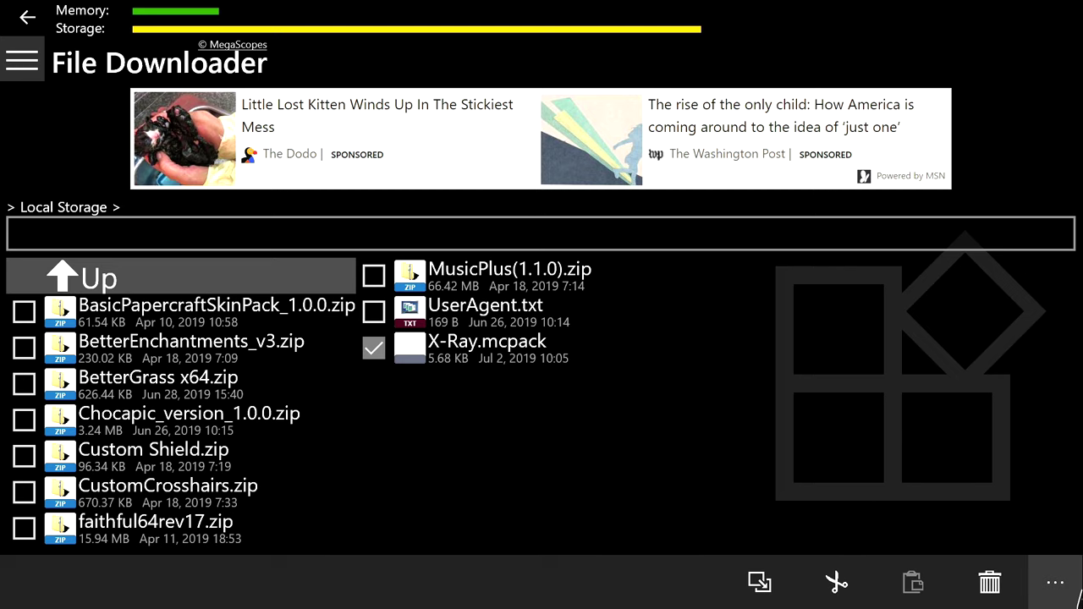
left_click(1064, 592)
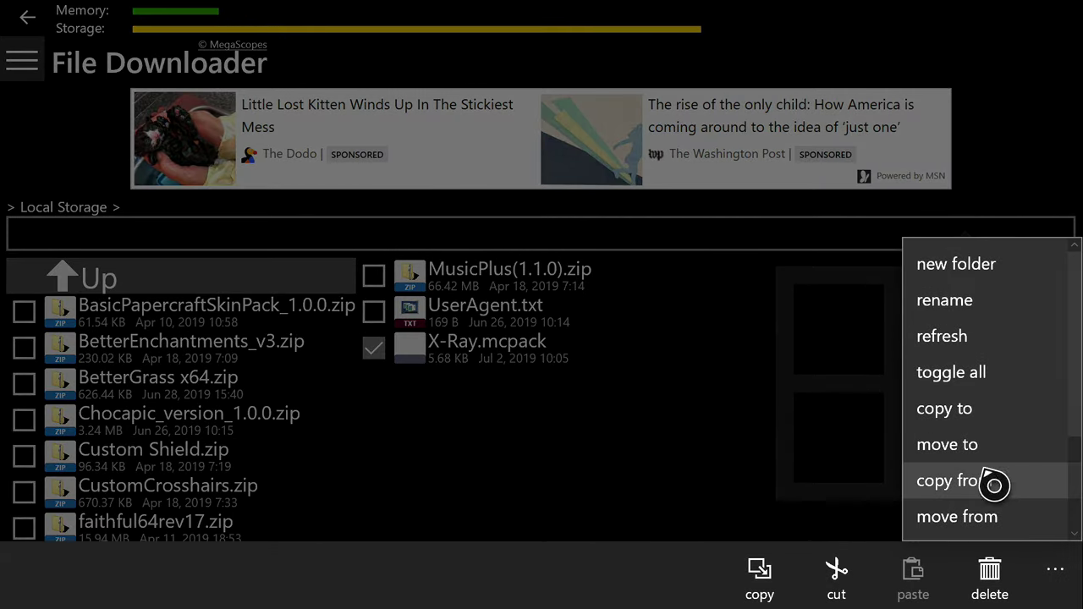
left_click(948, 313)
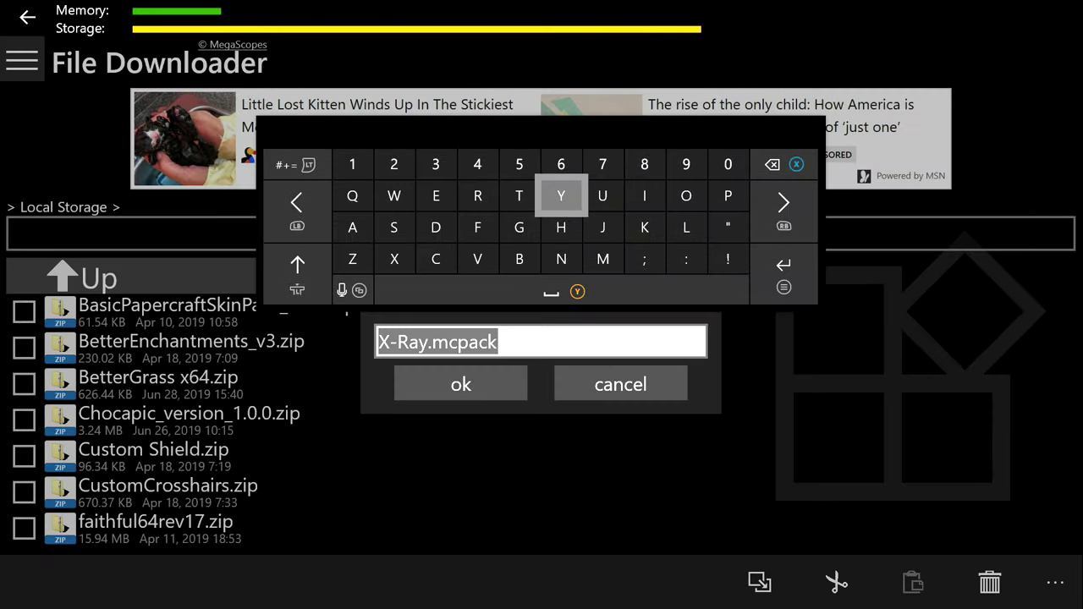
key("Right")
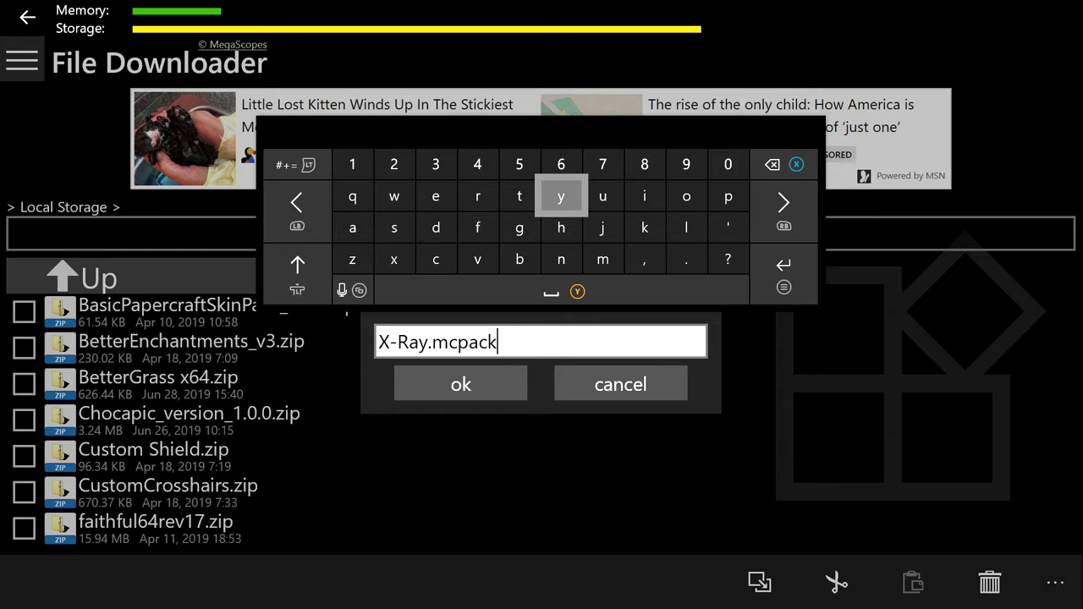
key("BackSpace")
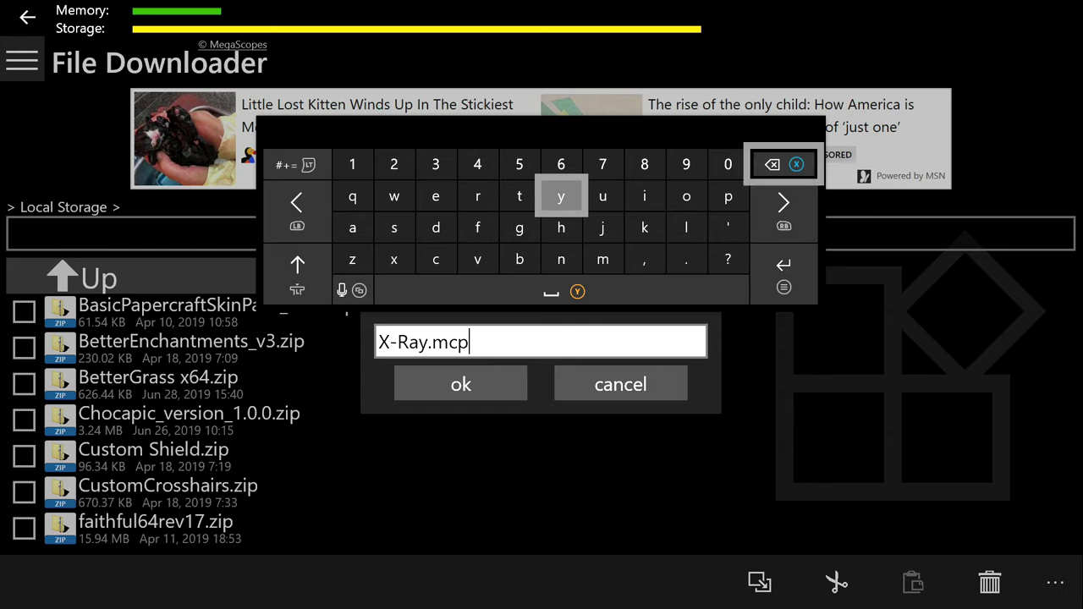
key("BackSpace")
key("BackSpace")
key("BackSpace")
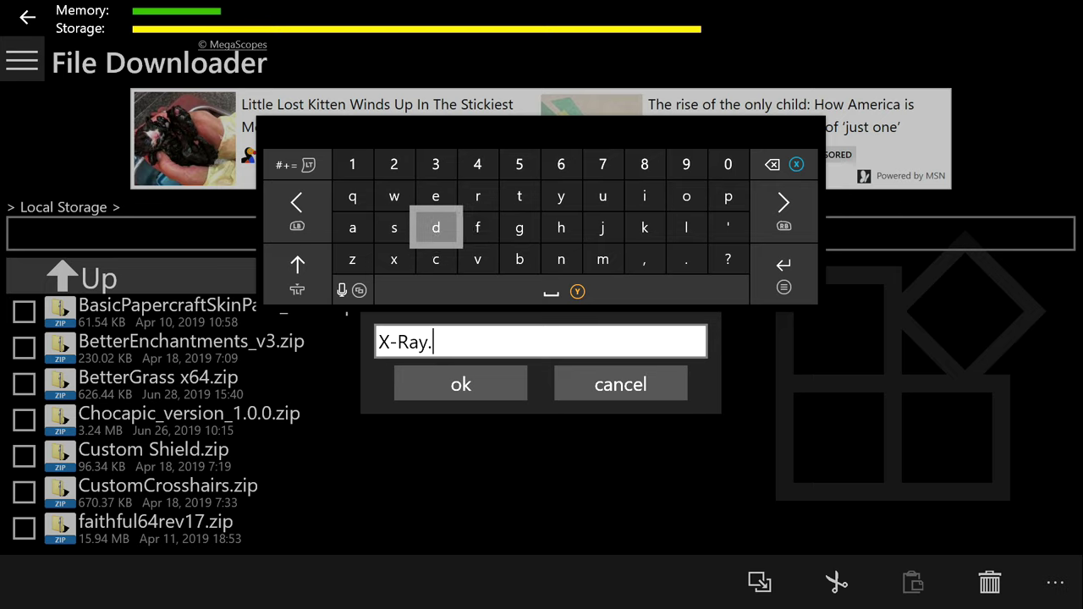
type("z")
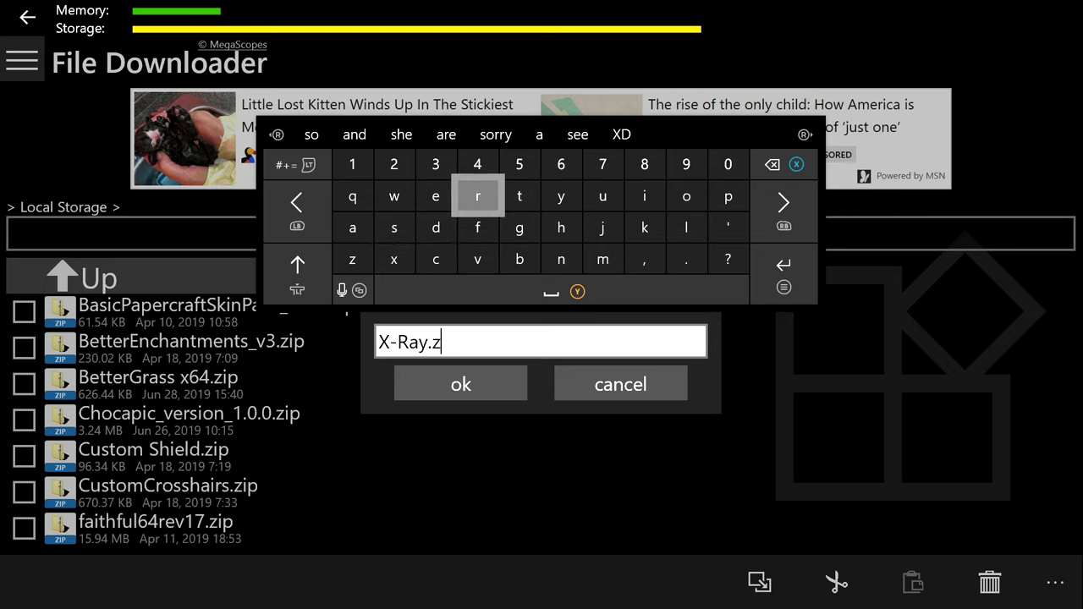
type("ip")
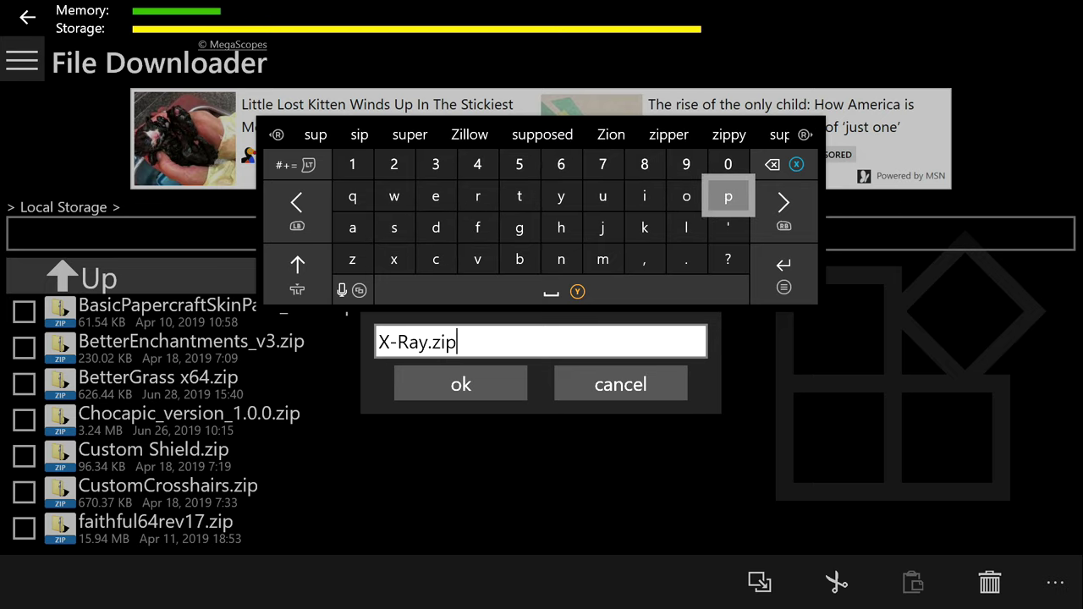
key("Right")
key("Down")
key("Up")
key("Left")
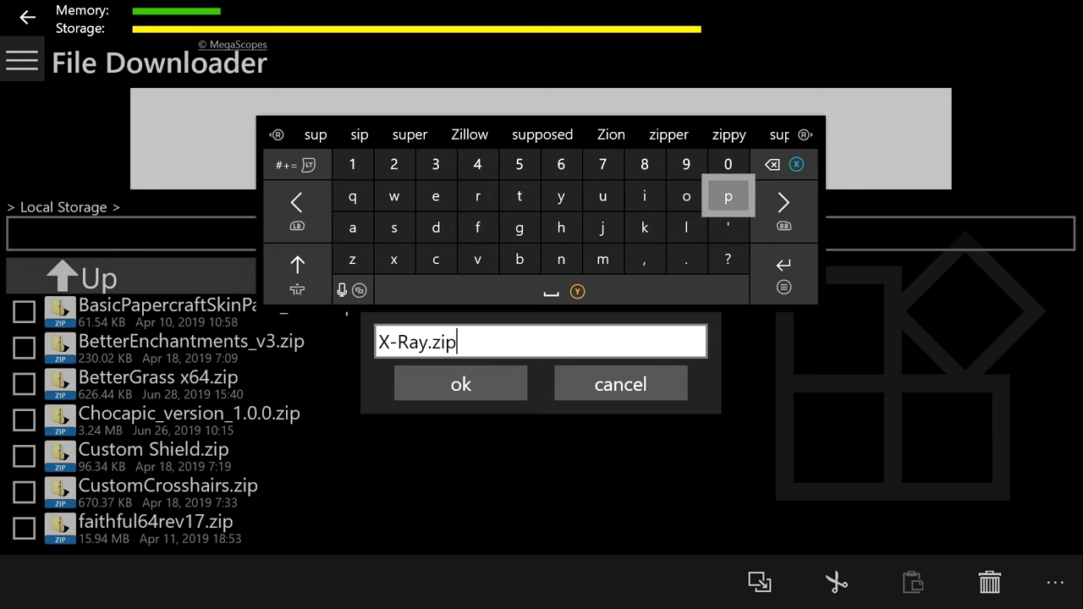
key("Down")
key("Down")
key("Down")
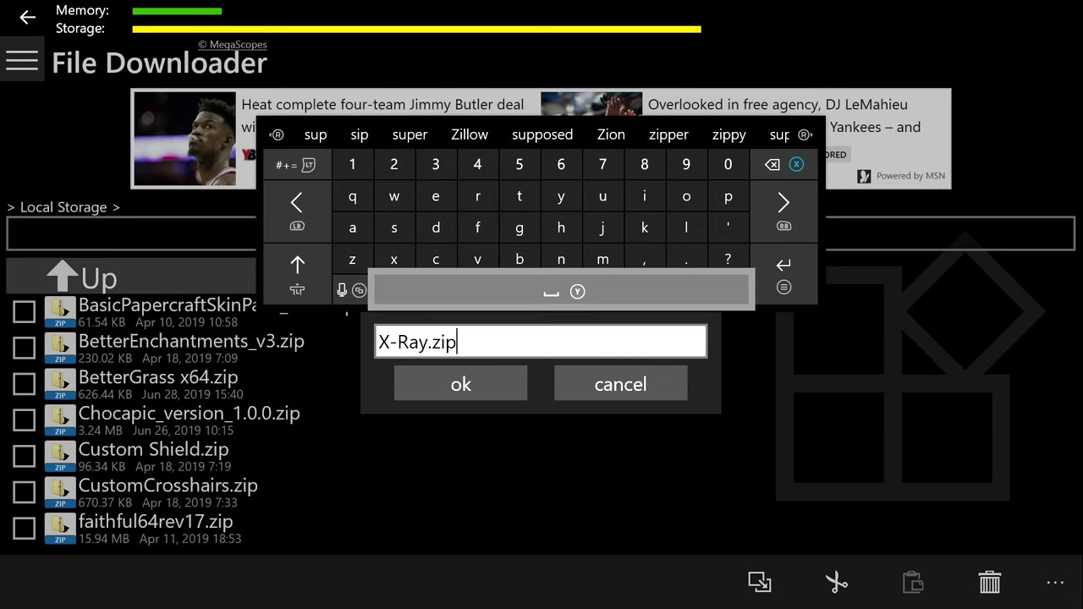
key("Escape")
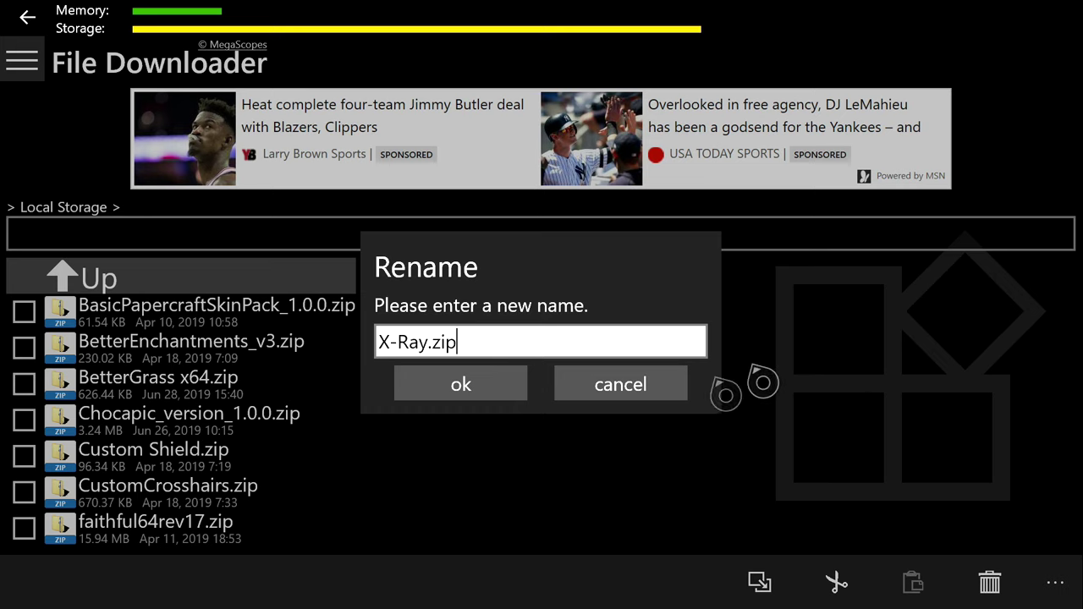
left_click(470, 398)
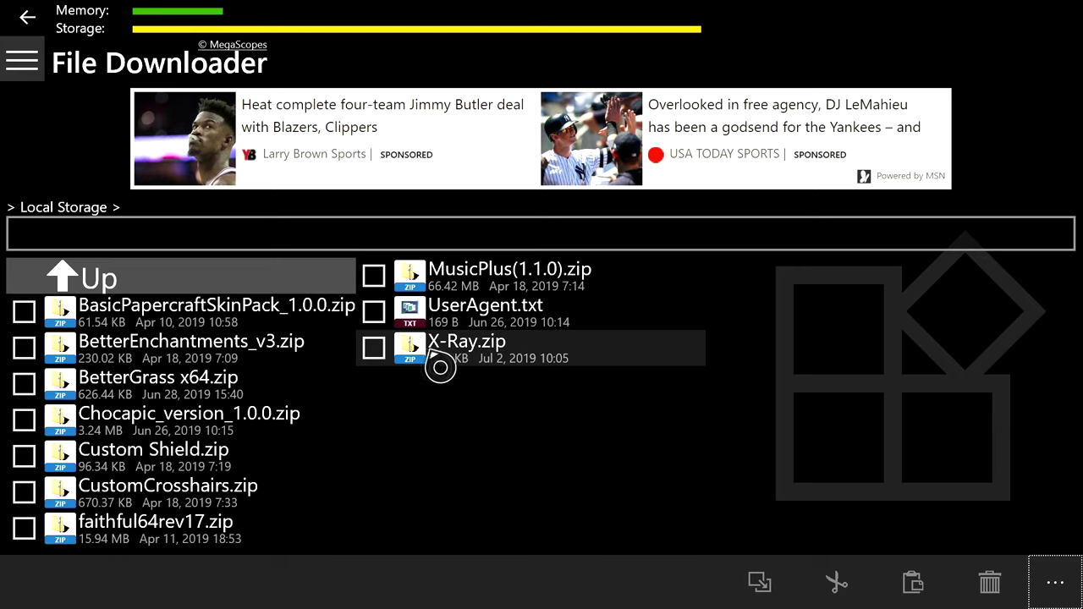
left_click(475, 364)
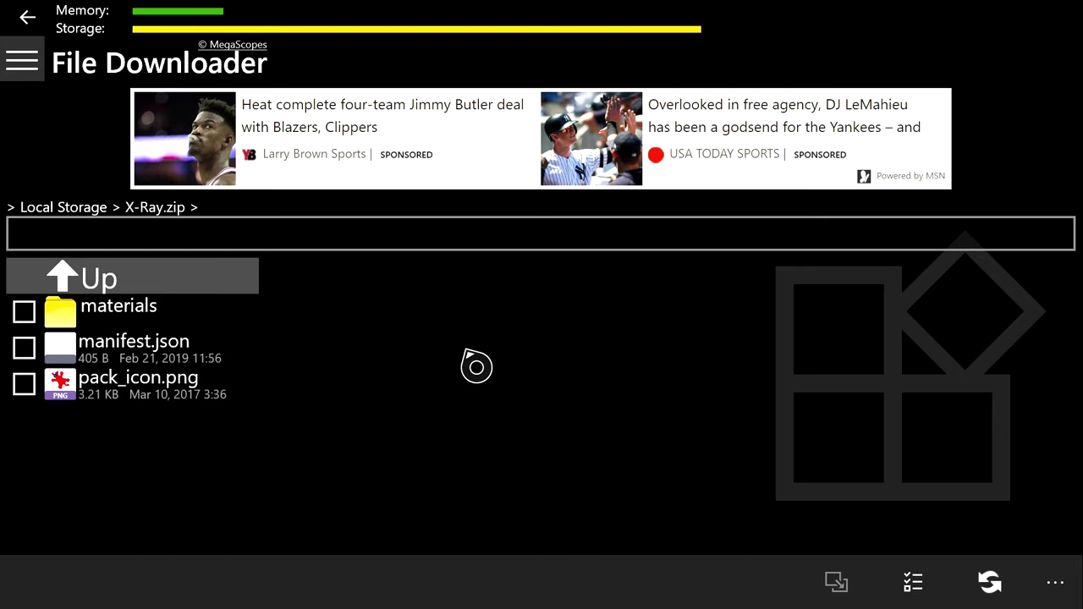
key("BackSpace")
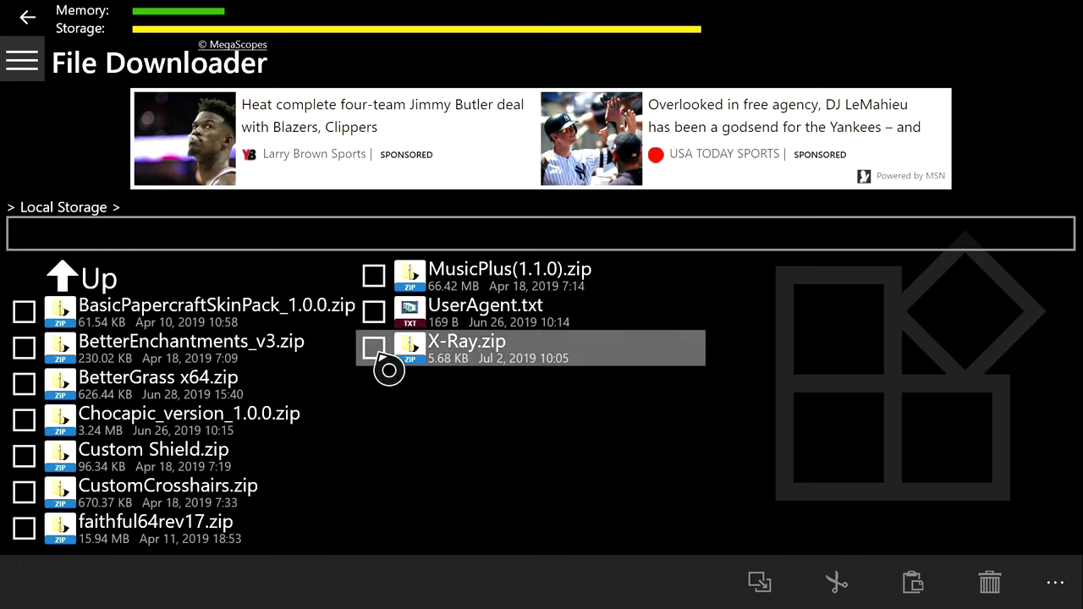
Step: Create a new folder named "x ray" in Local Storage
left_click(340, 223)
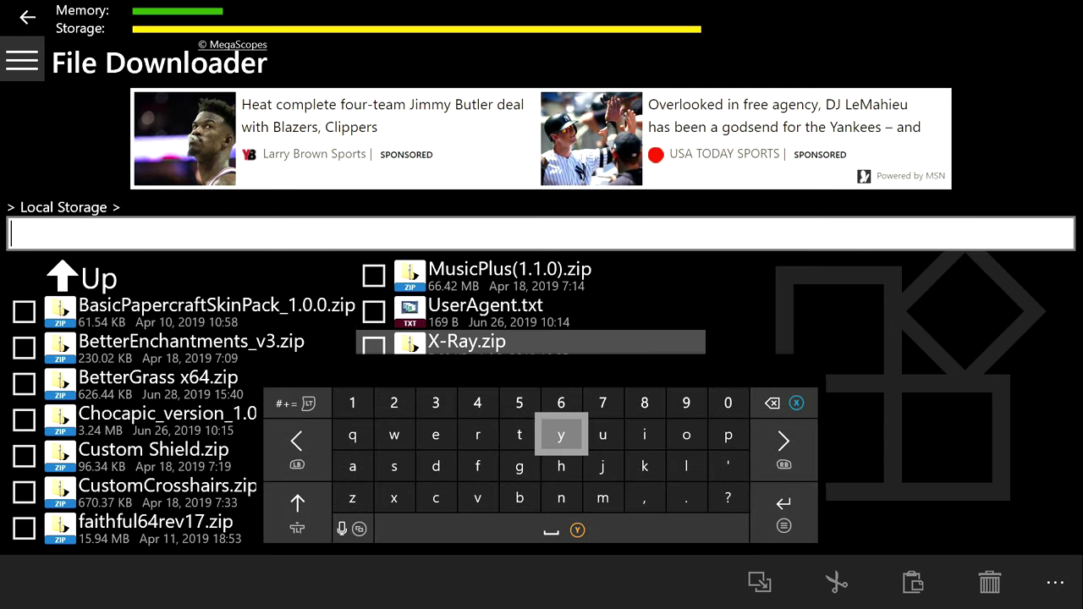
key("Down")
key("Down")
key("Left")
key("Left")
type("x")
key("Right")
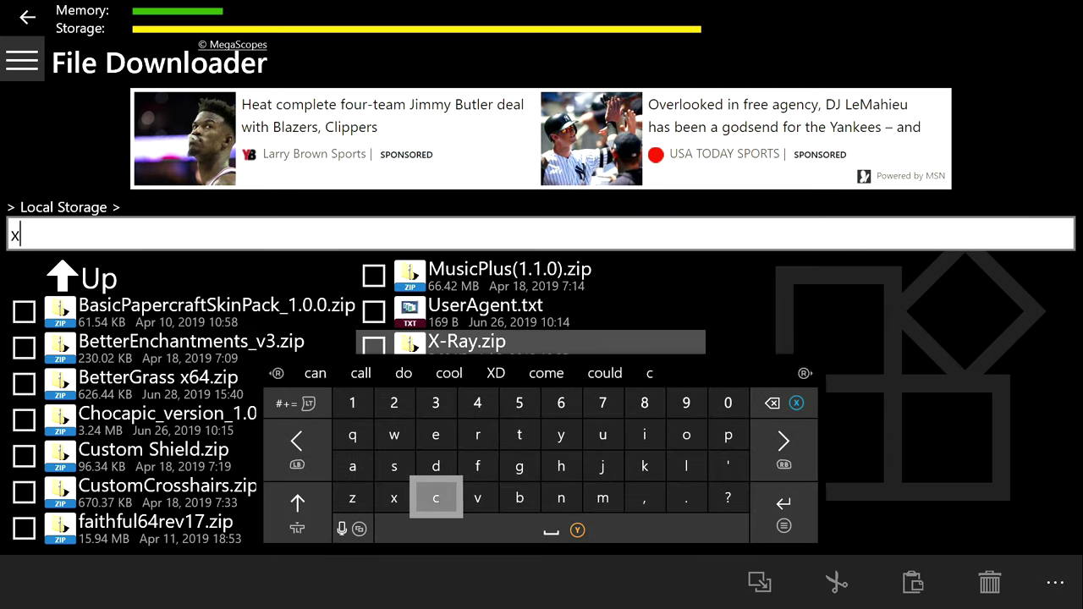
key("Up")
key("Up")
type("r")
key("Down")
key("Left")
key("Left")
key("Left")
type("a")
key("Right")
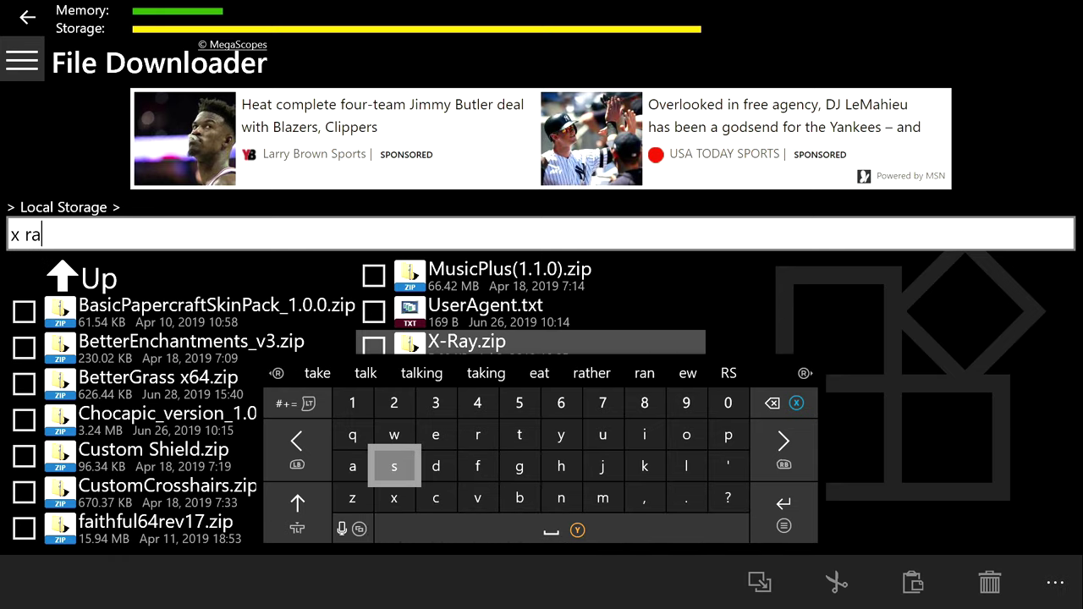
key("Up")
key("Right")
key("Right")
key("Right")
key("Right")
type("y")
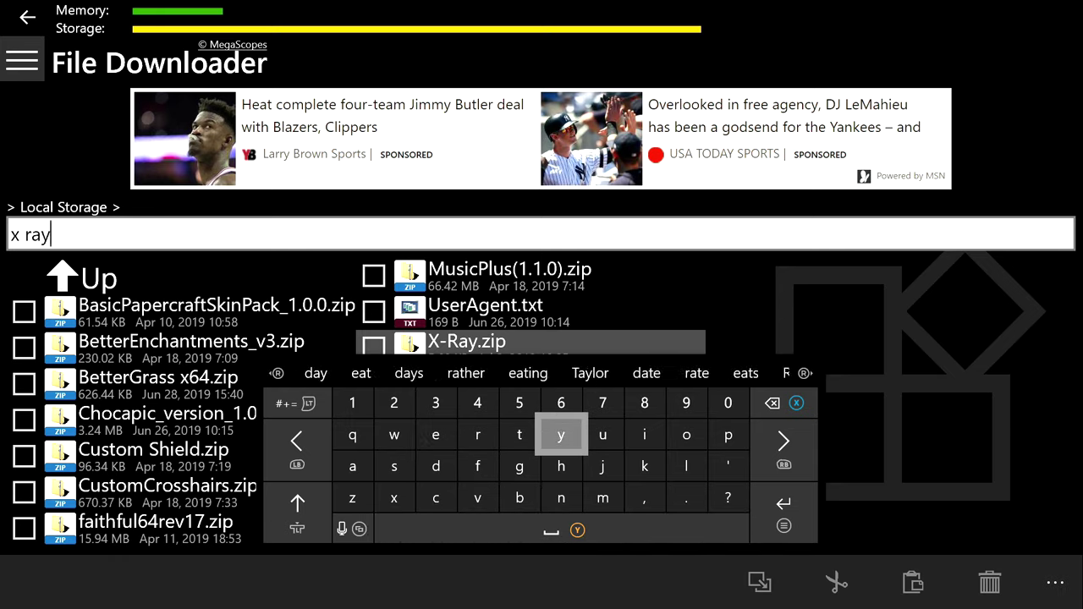
key("Escape")
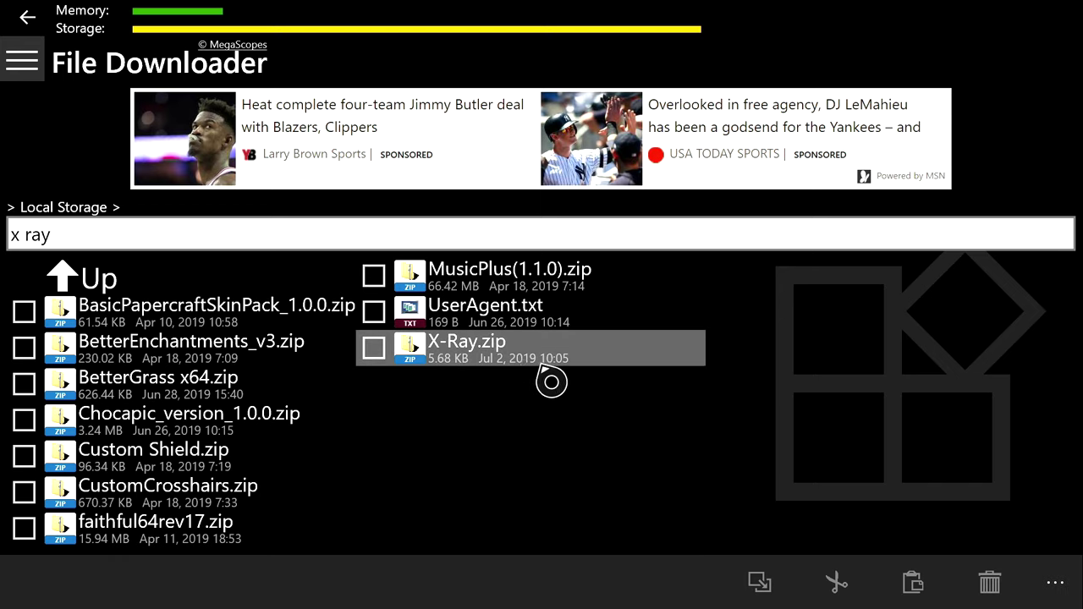
left_click(1074, 585)
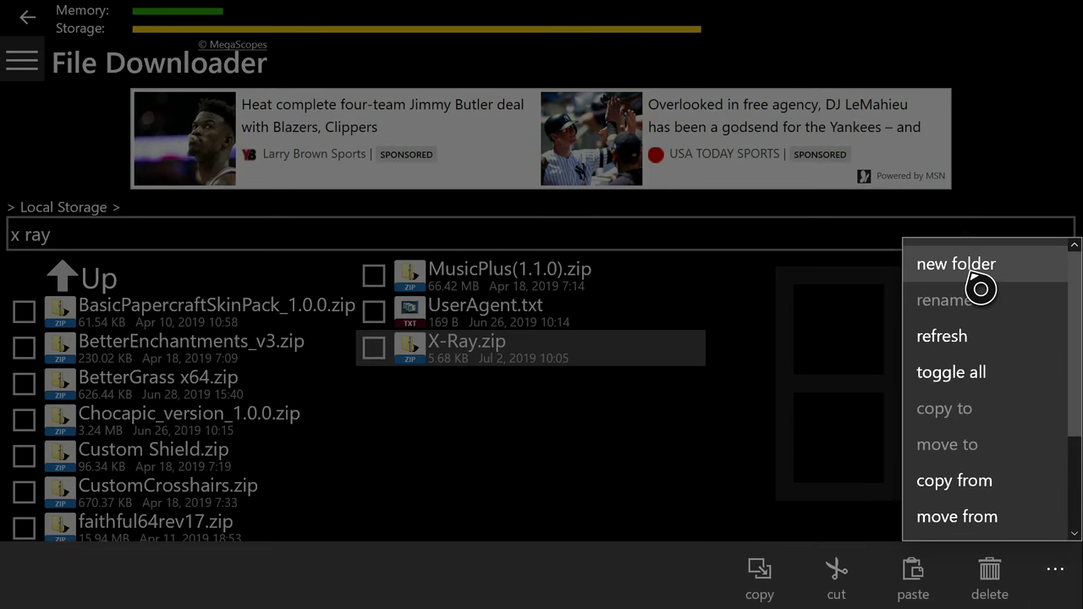
left_click(980, 281)
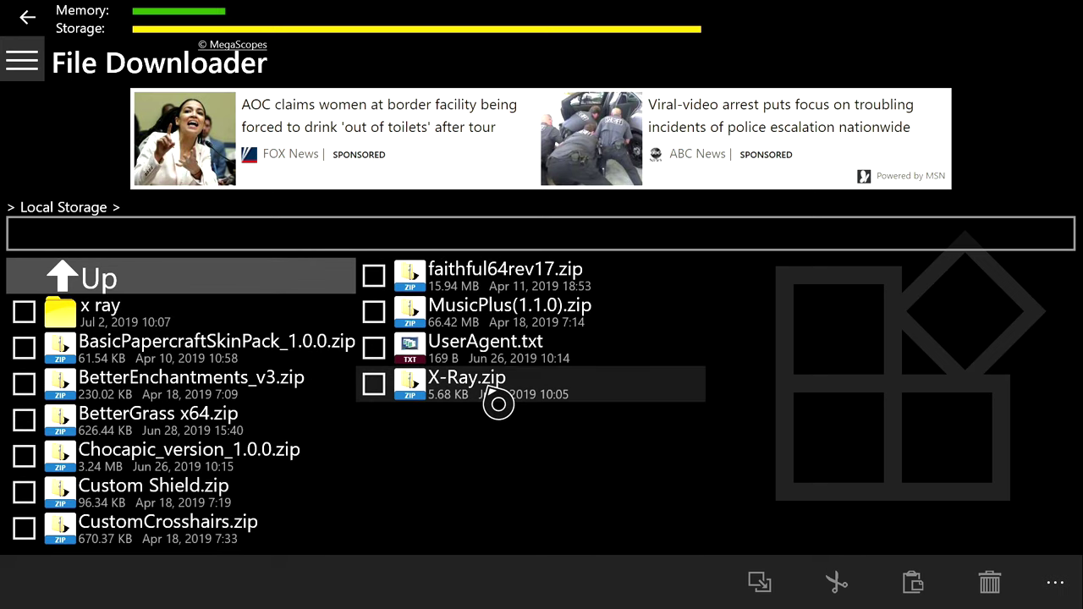
Step: Copy all items inside X-Ray.zip and paste them into the x ray folder
left_click(498, 404)
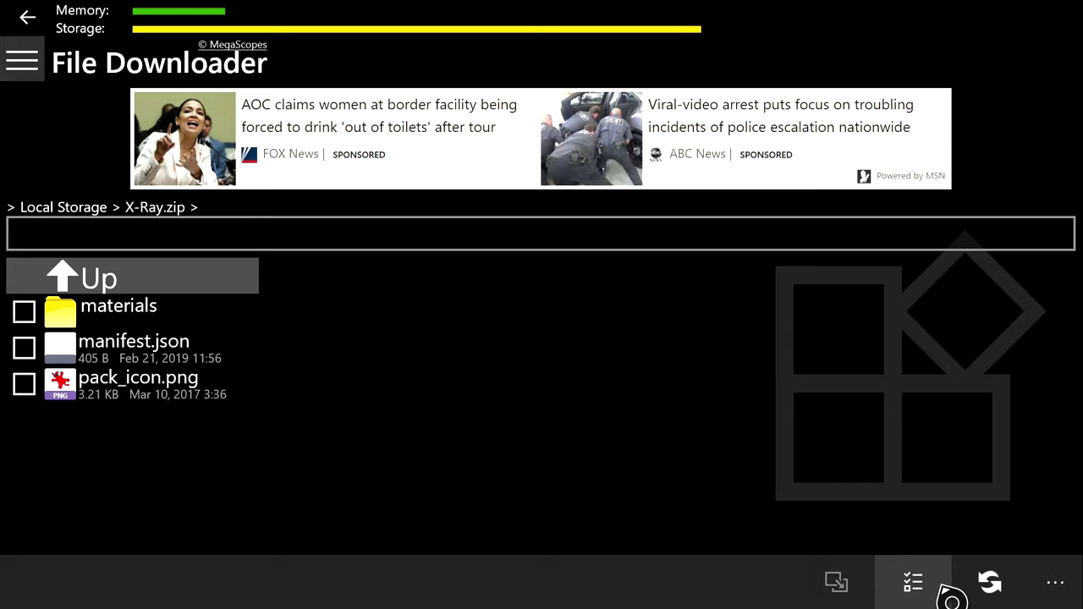
left_click(912, 582)
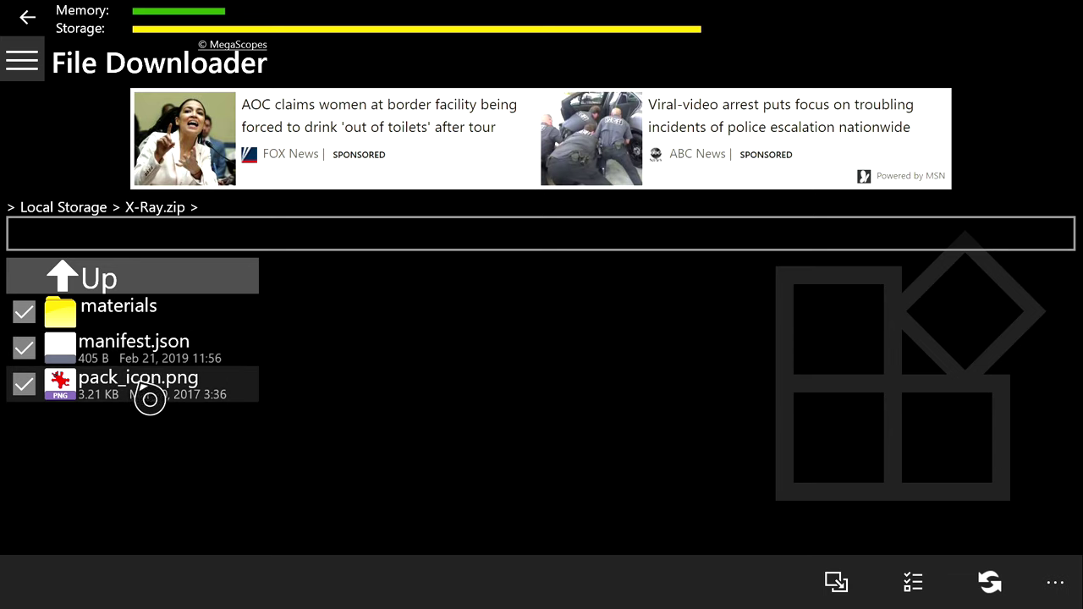
left_click(1054, 582)
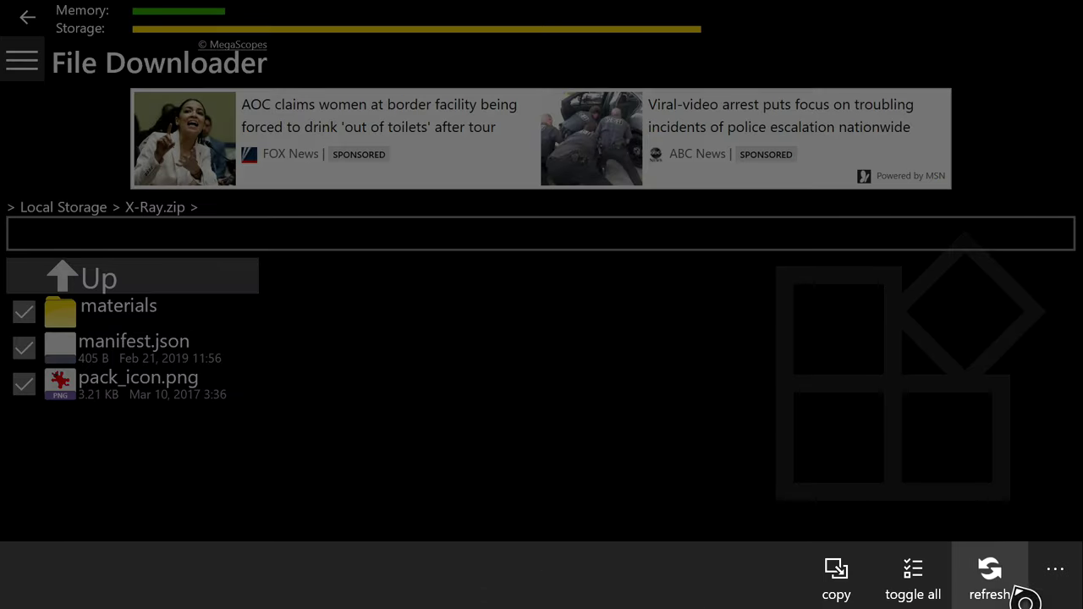
left_click(837, 584)
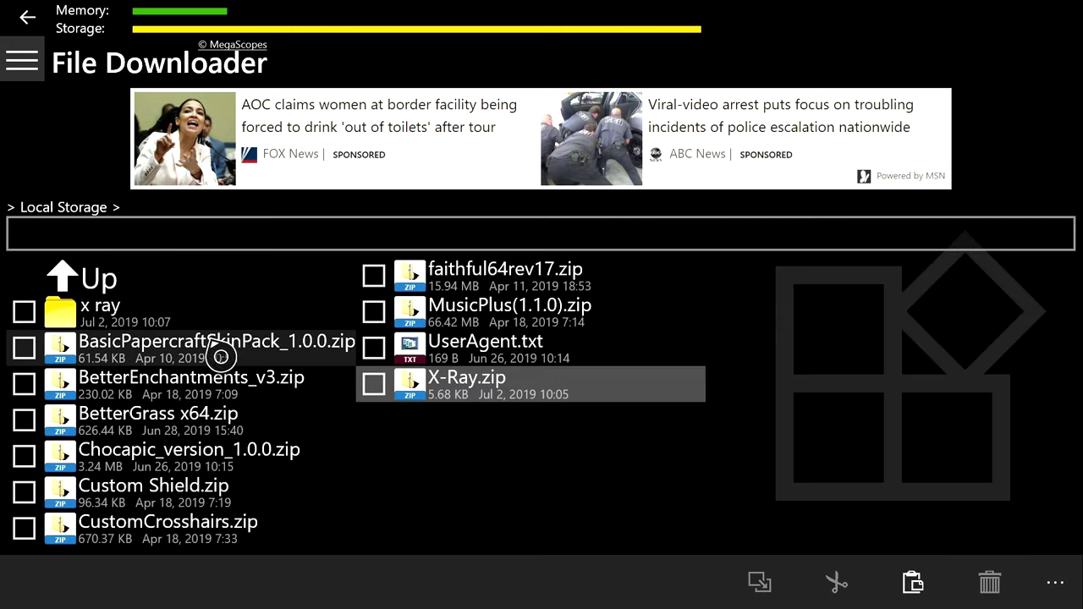
left_click(133, 329)
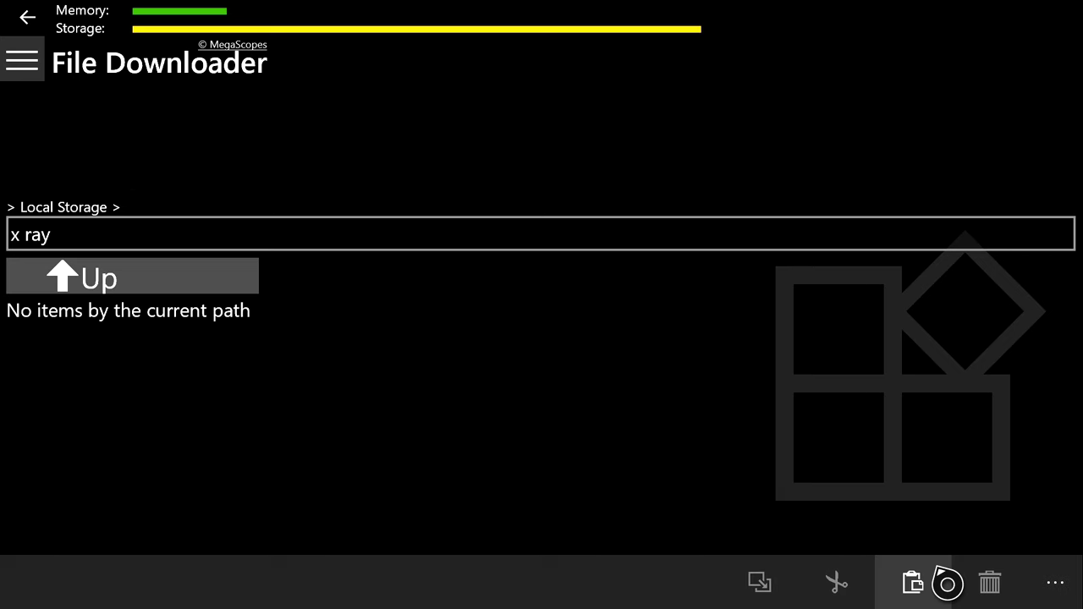
left_click(945, 584)
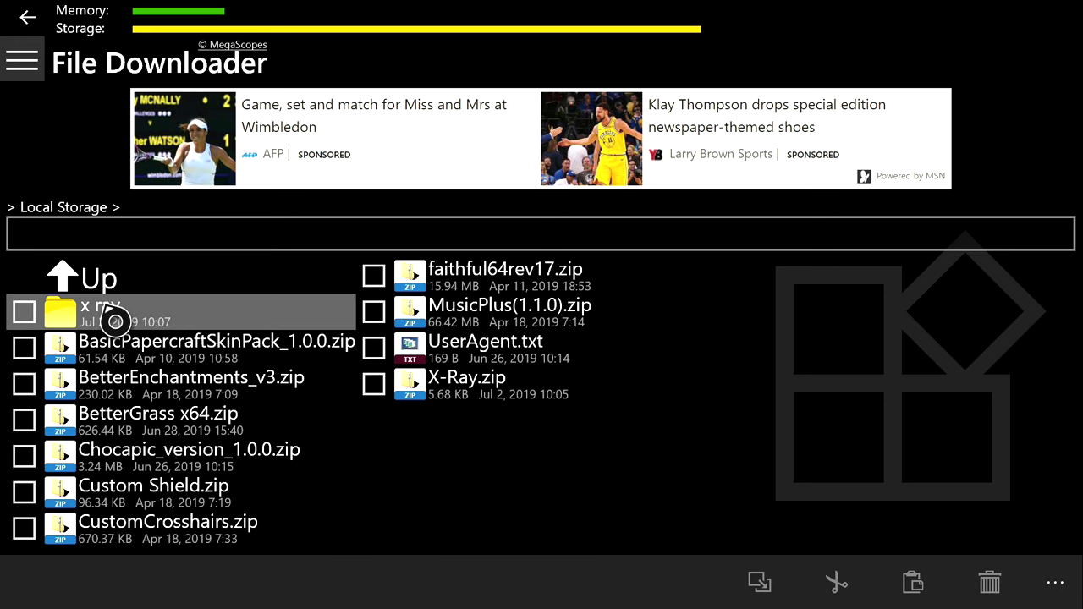
Step: Switch from File Downloader to the console's file explorer and open AppData > Local > Packages on This Device
key("super")
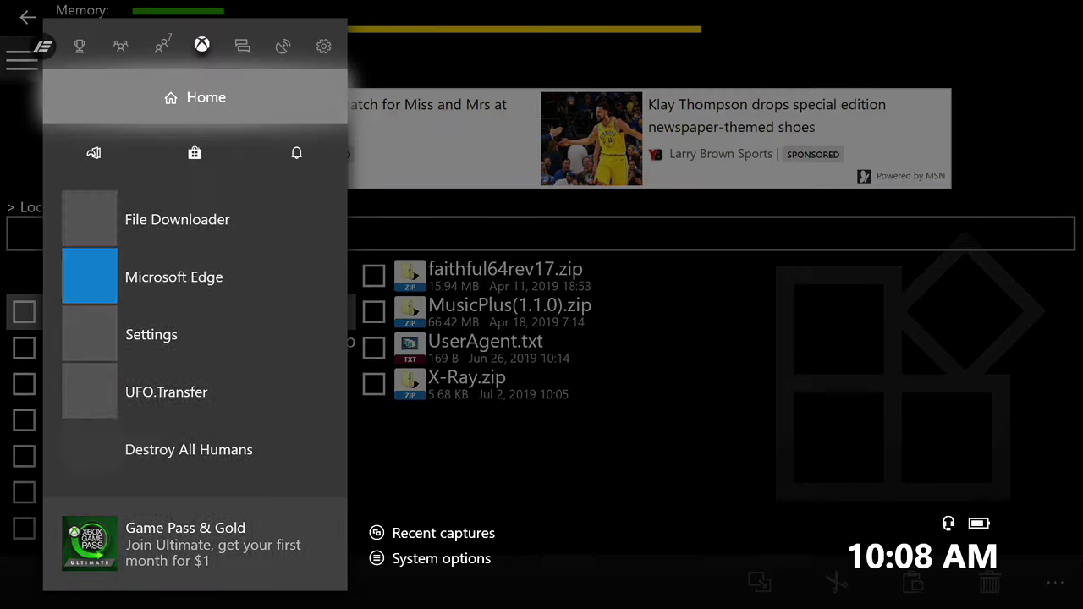
key("Down")
key("Down")
key("Down")
key("Down")
key("Down")
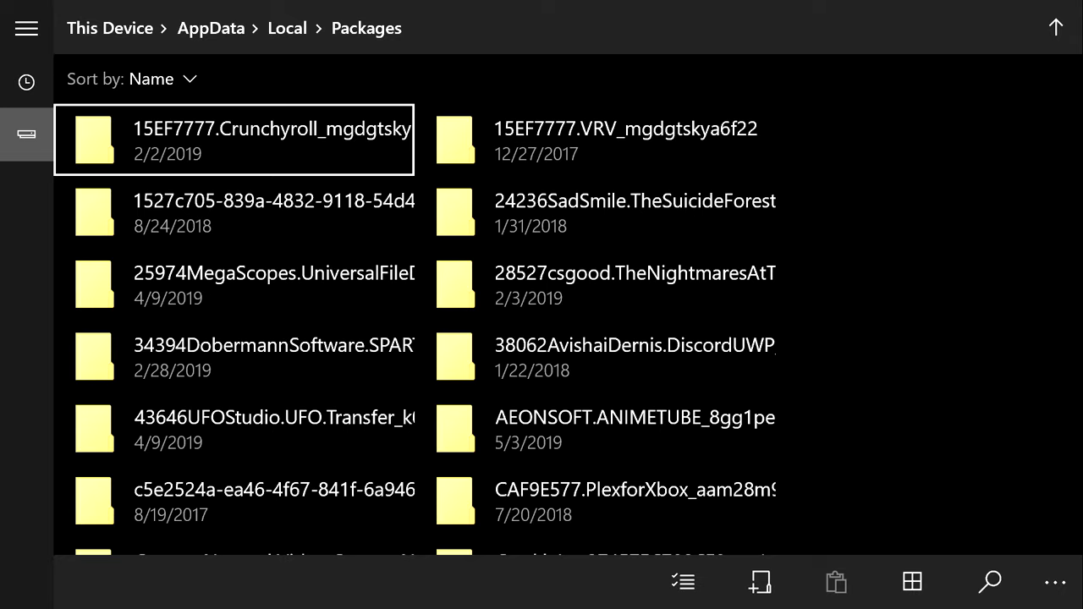
Step: Open the LocalState folder inside the 25974MegaScopes.UniversalFileDownloader package folder
key("Down")
key("Down")
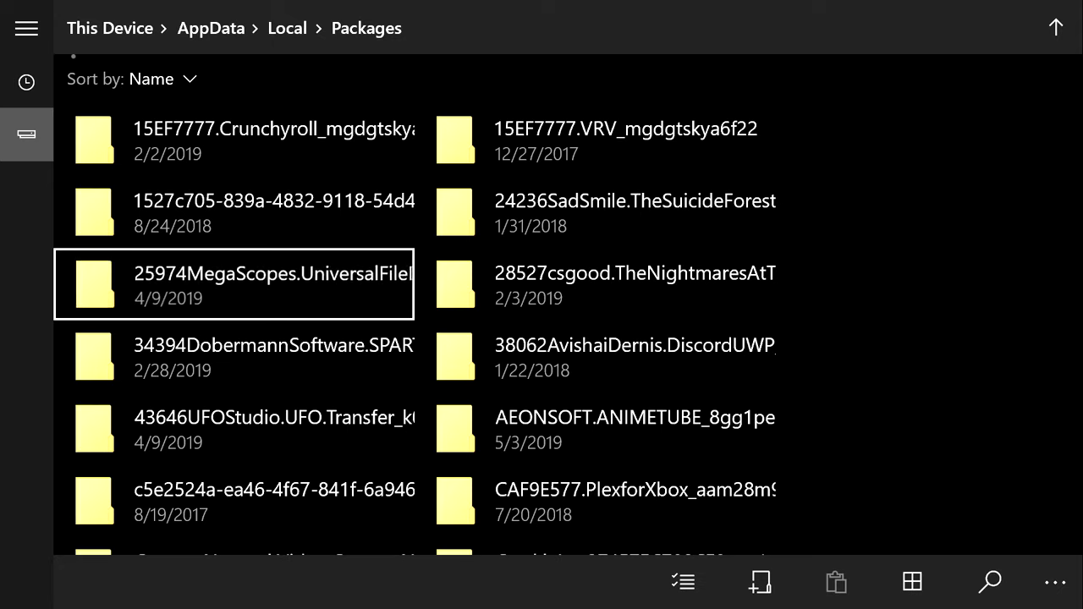
key("Return")
key("Down")
key("Down")
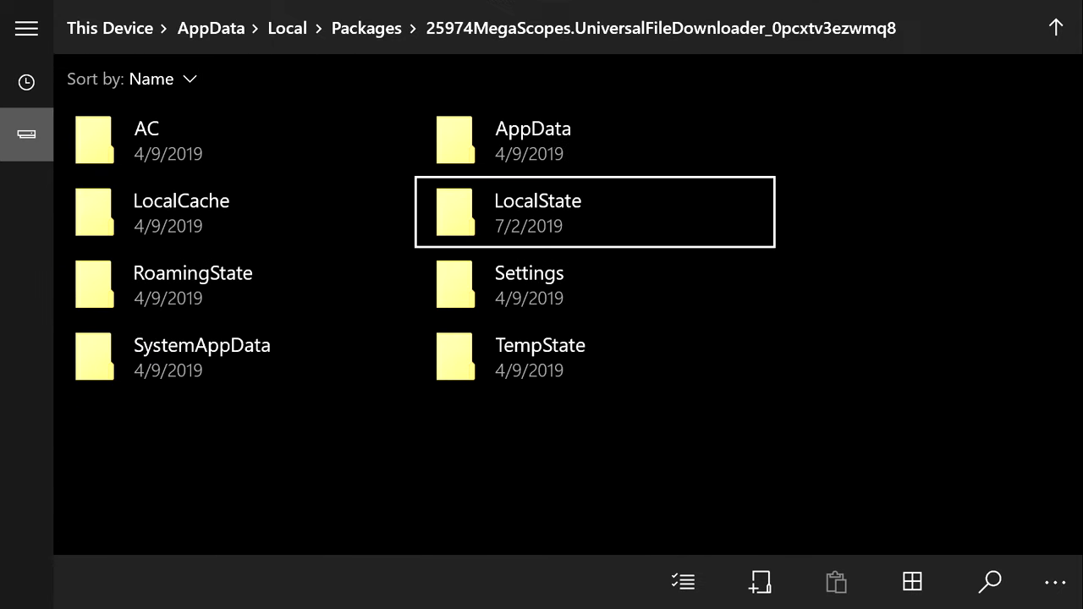
key("Return")
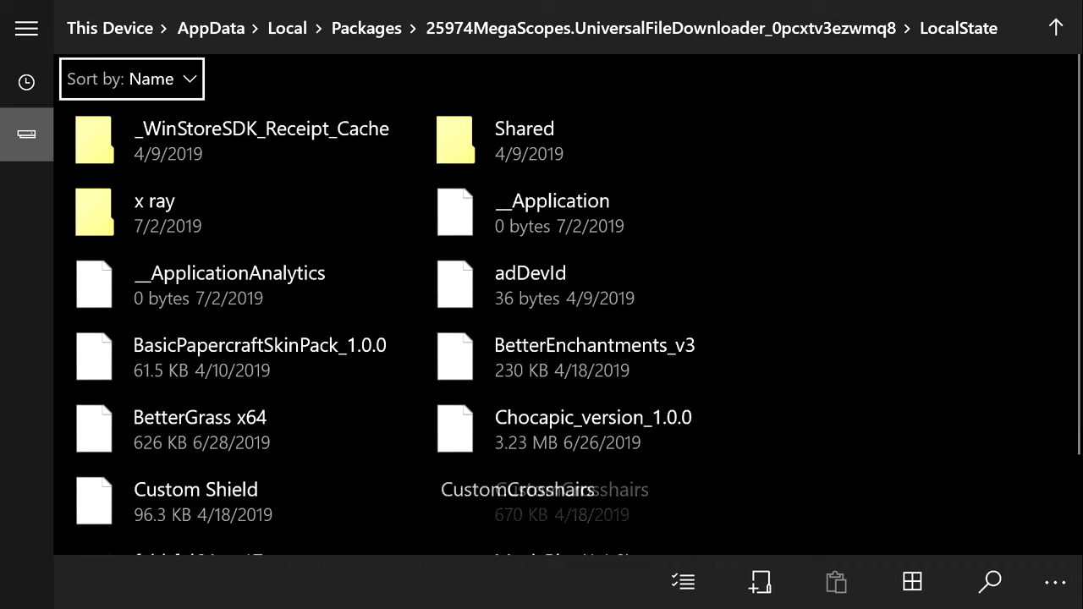
Step: Copy the x ray folder from the downloader's LocalState folder
key("Down")
key("Down")
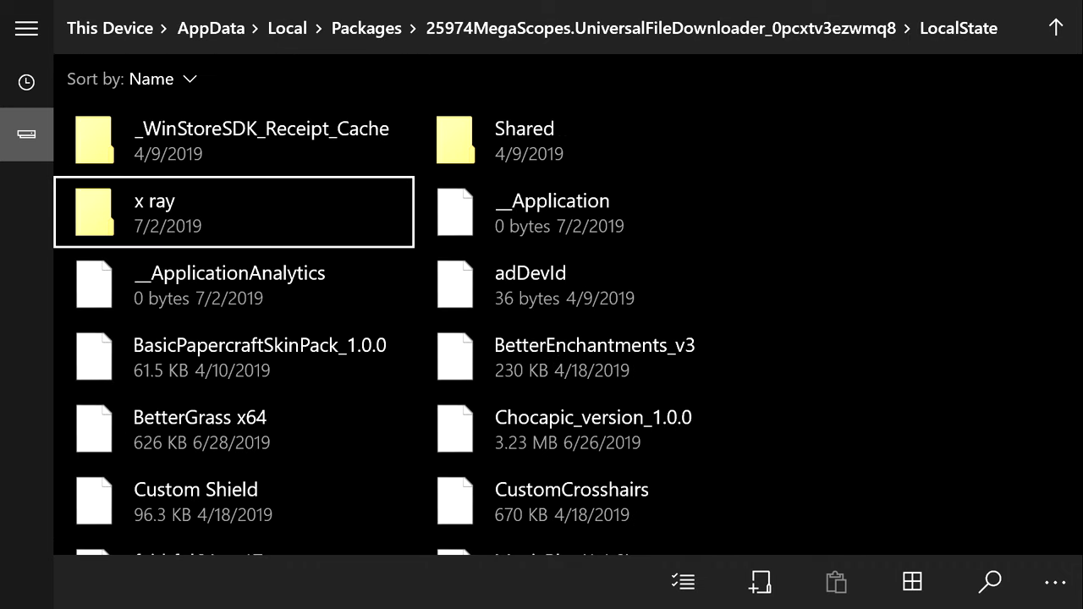
key("Menu")
key("Down")
key("Down")
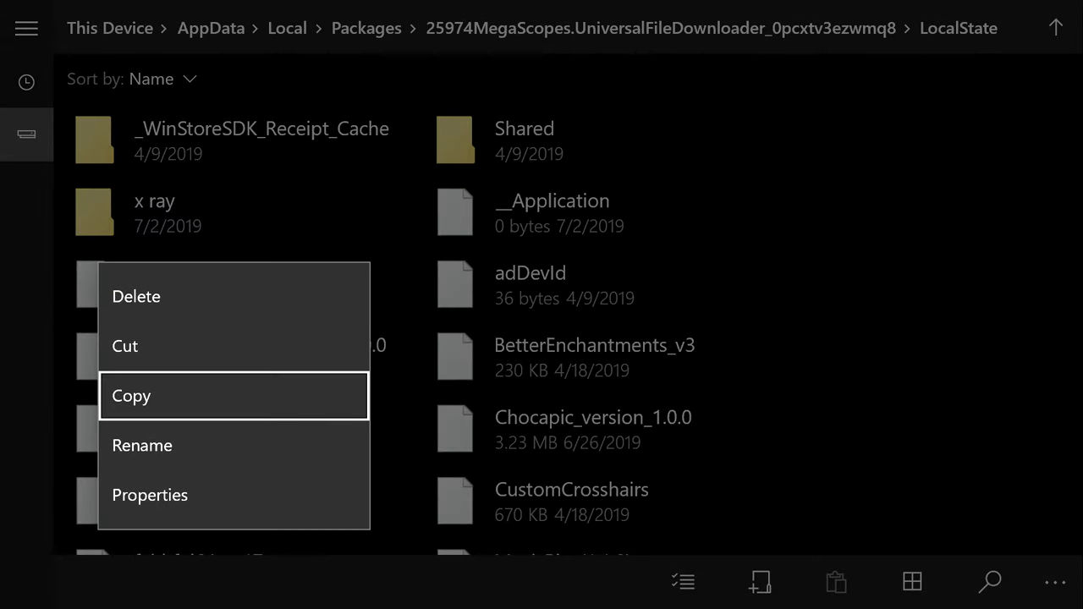
key("Return")
Step: Return to the Packages folder with the x ray folder still copied
key("Up")
key("Up")
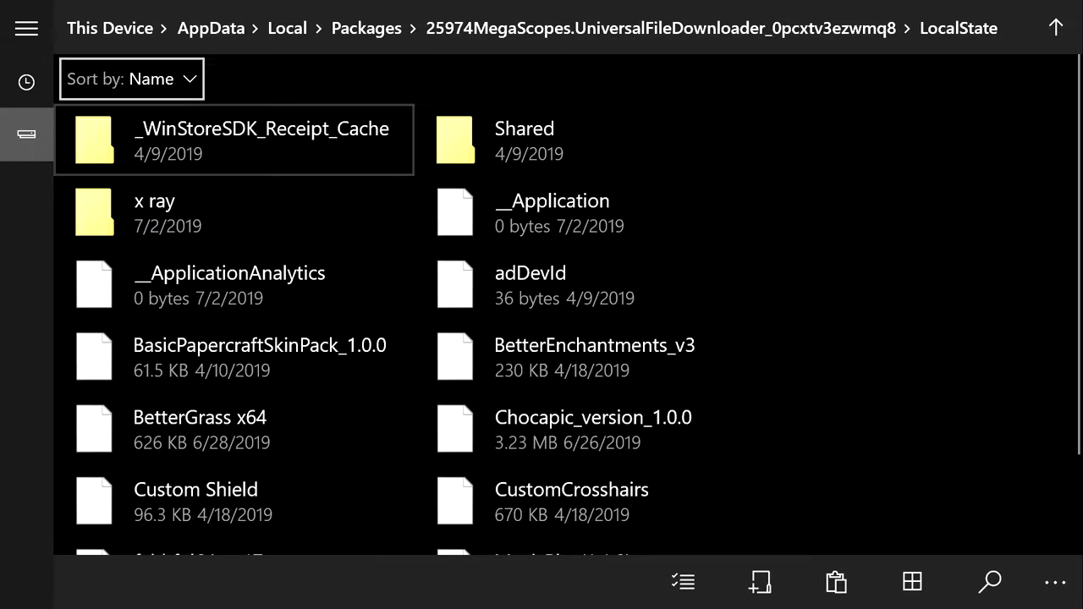
key("Up")
key("Right")
key("Right")
key("Right")
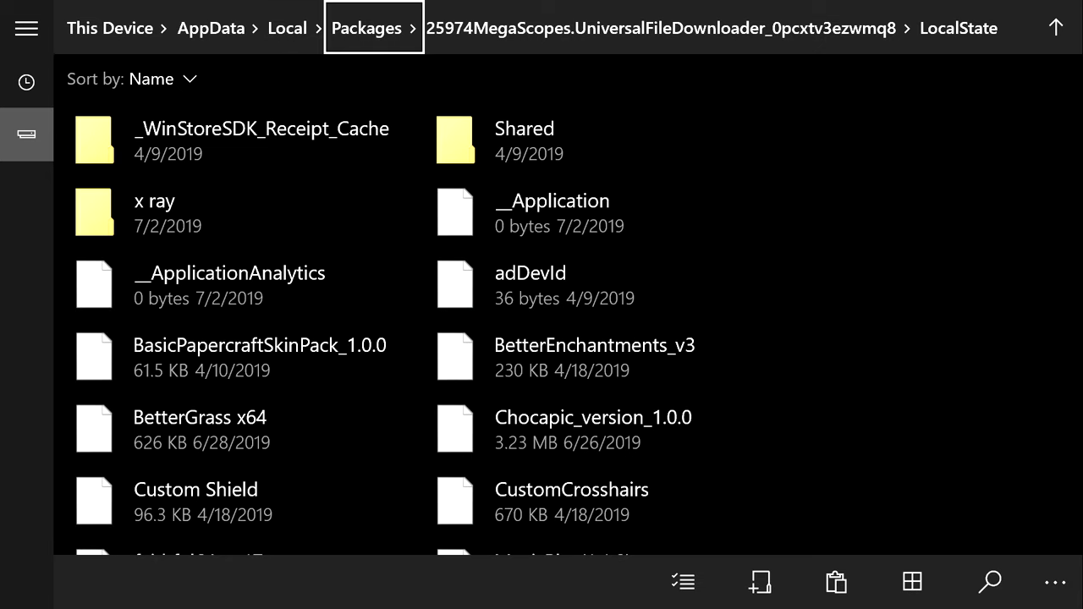
key("Return")
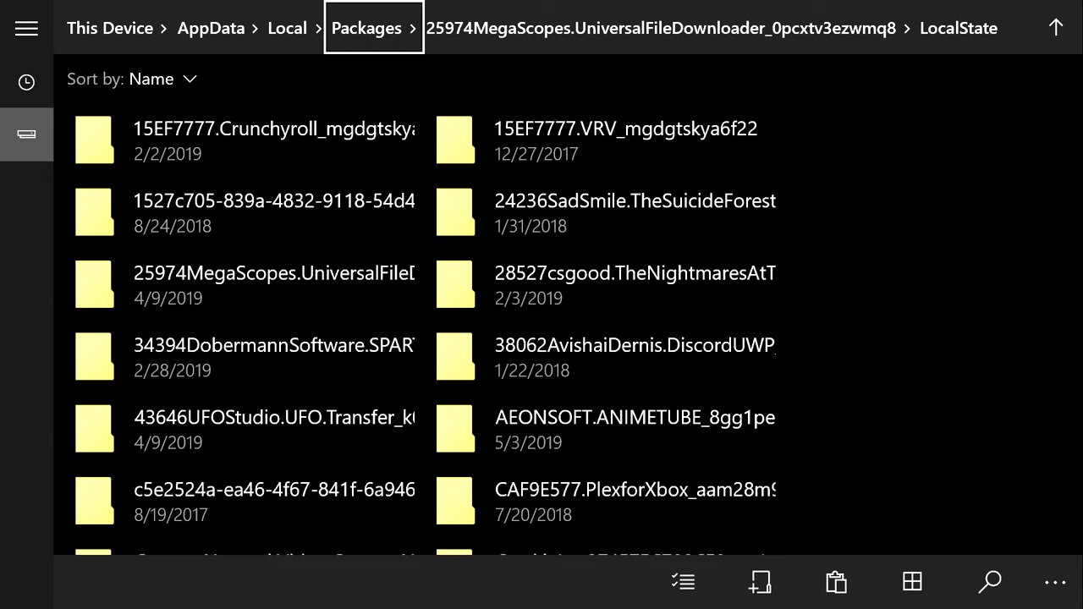
Step: Open the com.mojang folder under Microsoft.MinecraftUWPConsole > LocalState > games
key("Down")
key("Down")
key("Down")
key("Down")
key("Down")
key("Down")
key("Down")
key("Down")
key("Down")
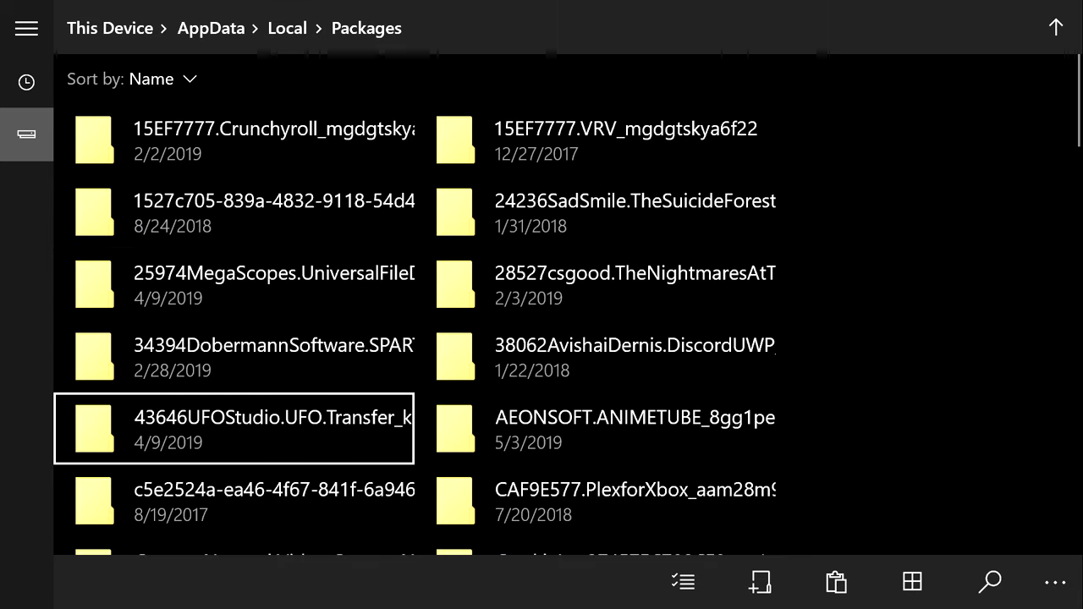
key("Down")
key("Down")
key("Down")
key("Down")
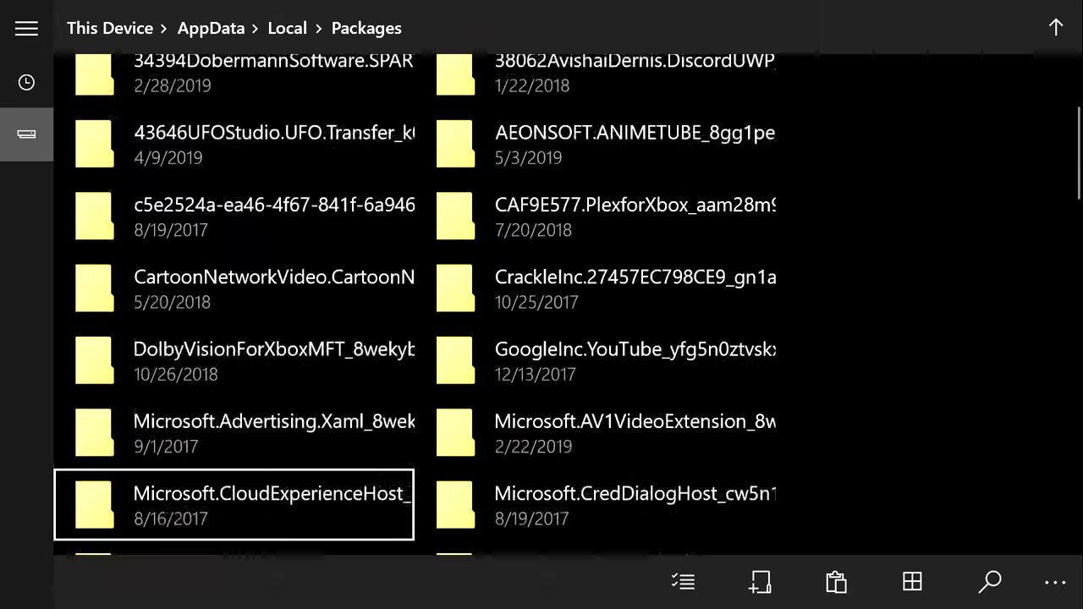
key("Down")
key("Down")
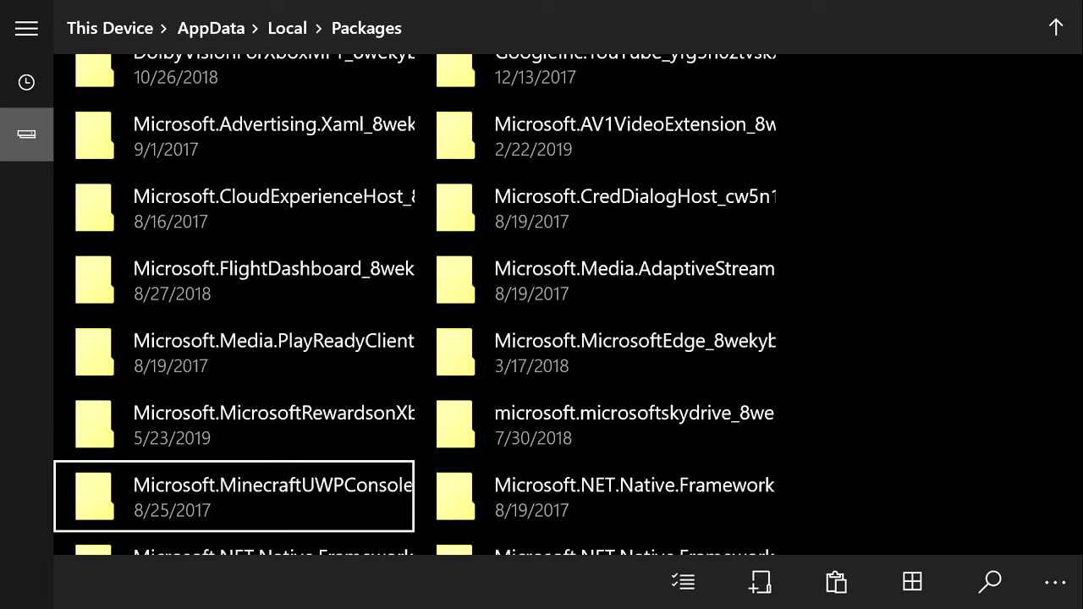
key("Right")
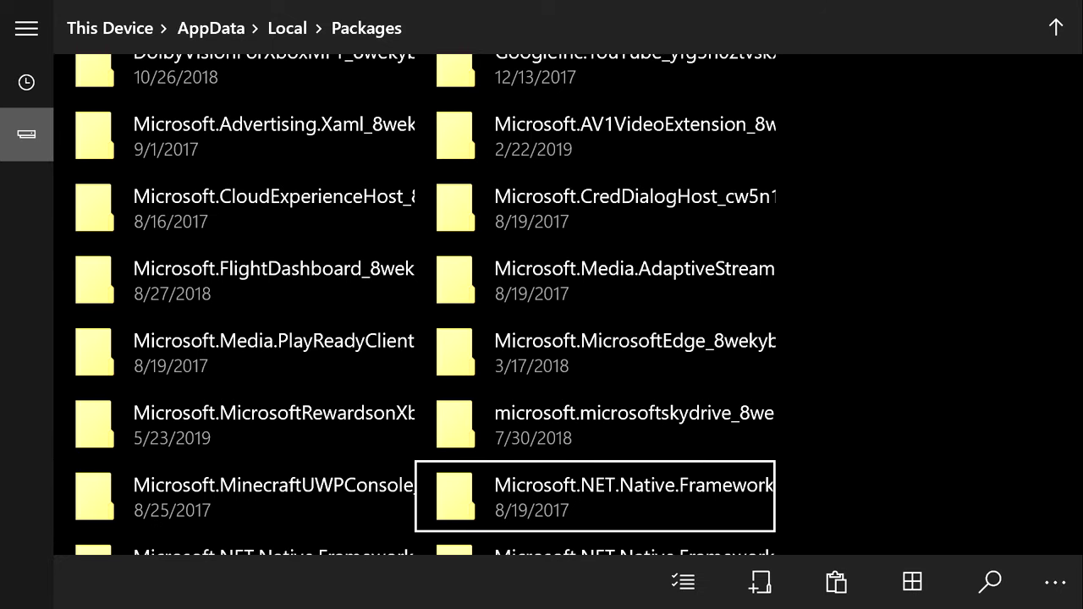
key("Left")
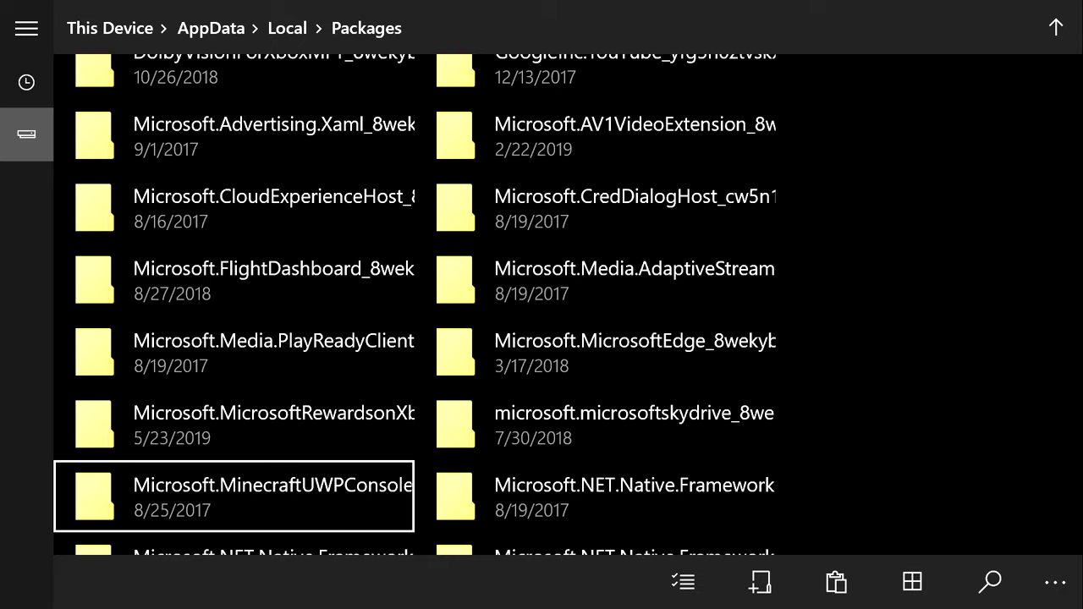
key("Return")
key("Down")
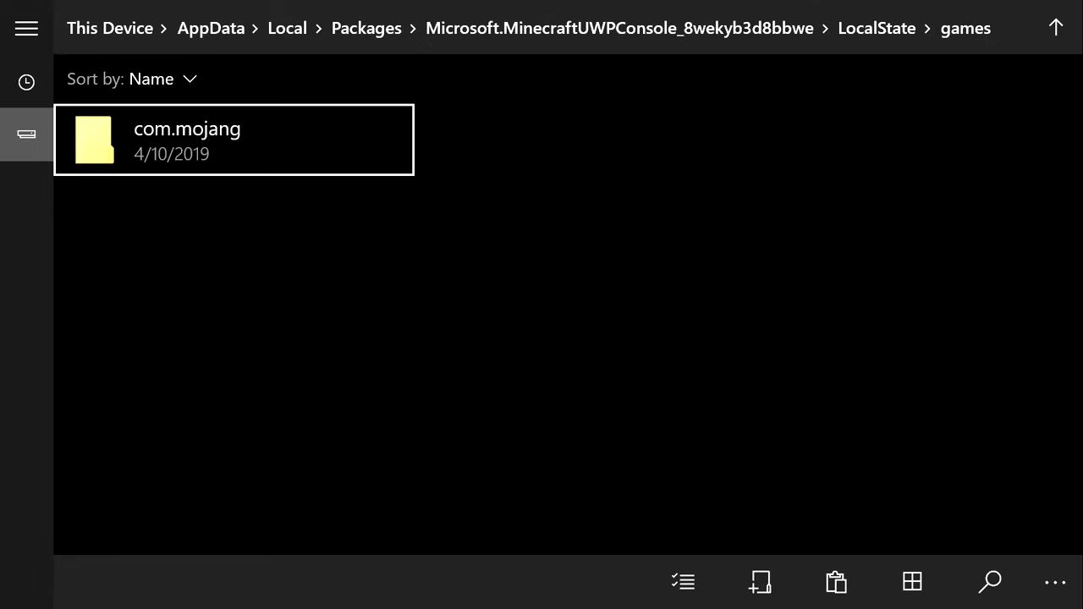
key("Return")
key("Down")
key("Right")
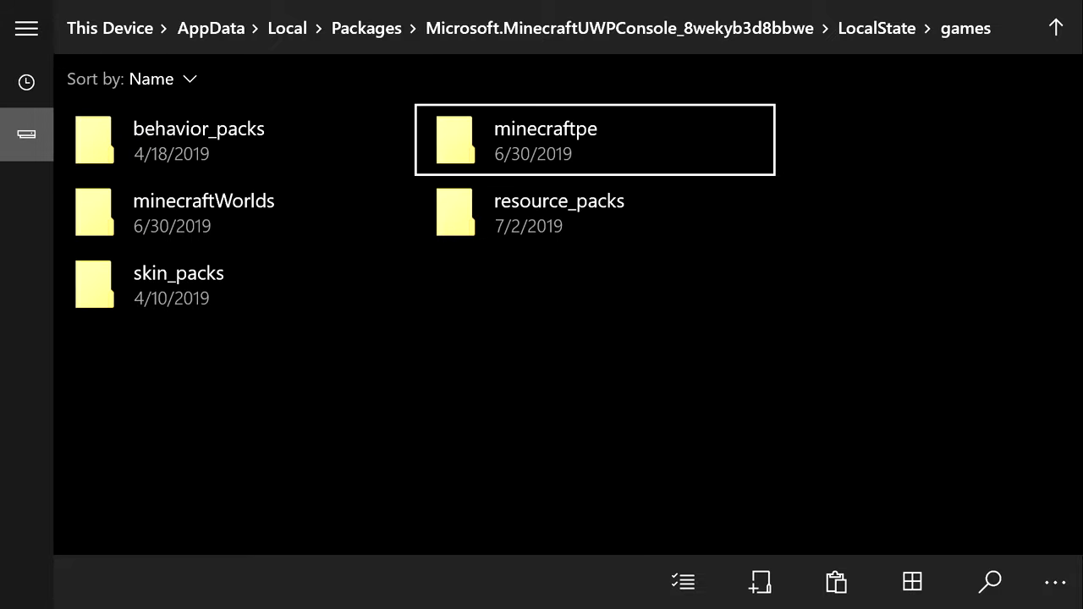
key("Down")
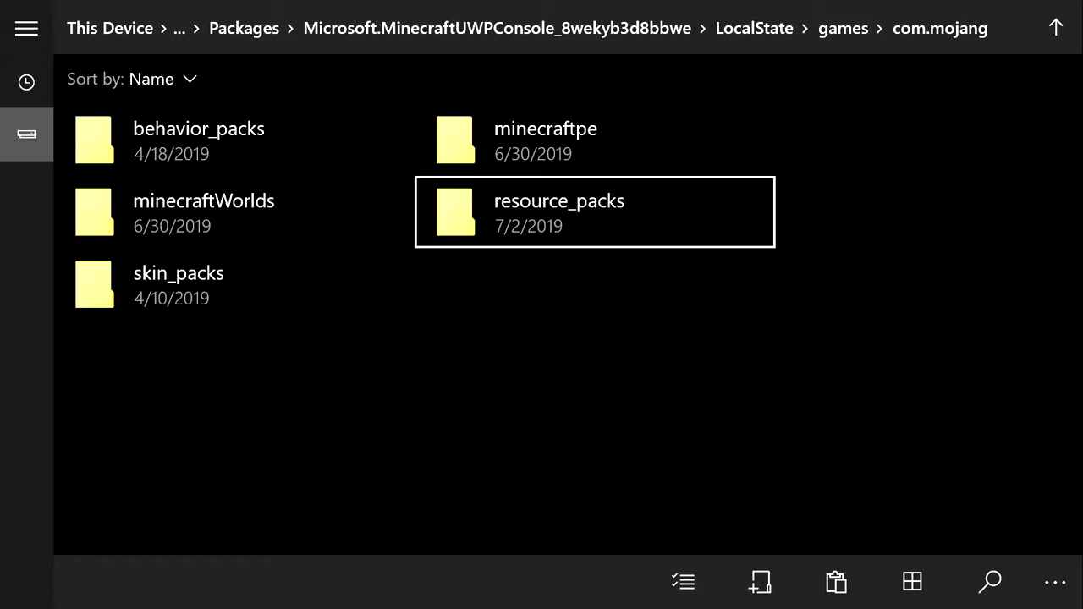
key("Down")
key("Down")
key("Right")
key("Right")
key("Right")
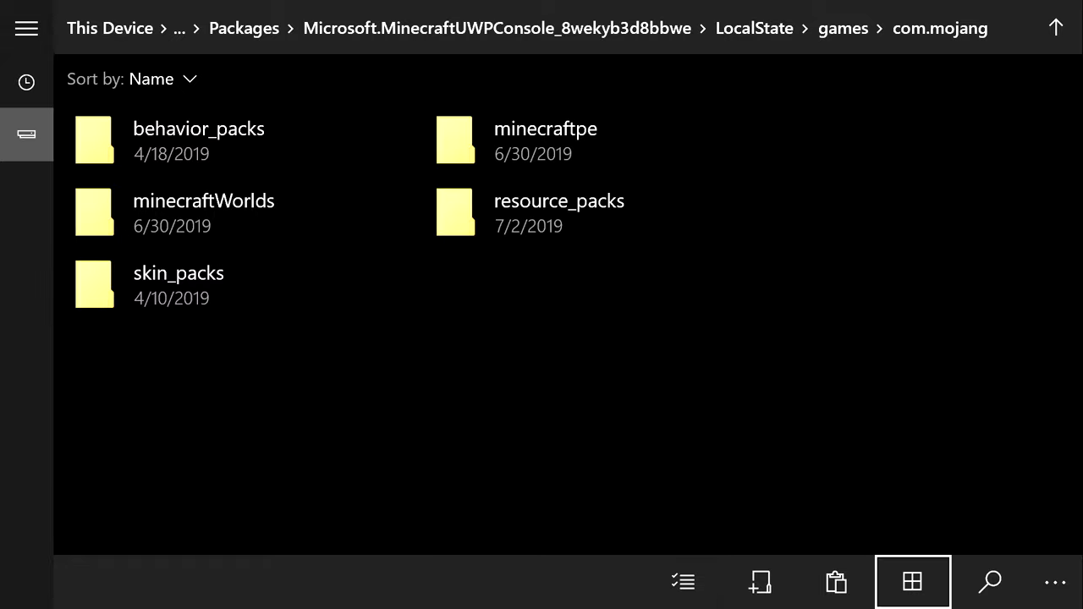
key("Right")
key("Left")
key("Left")
key("Right")
key("Right")
key("Right")
key("Return")
key("Left")
key("Left")
key("Left")
key("Left")
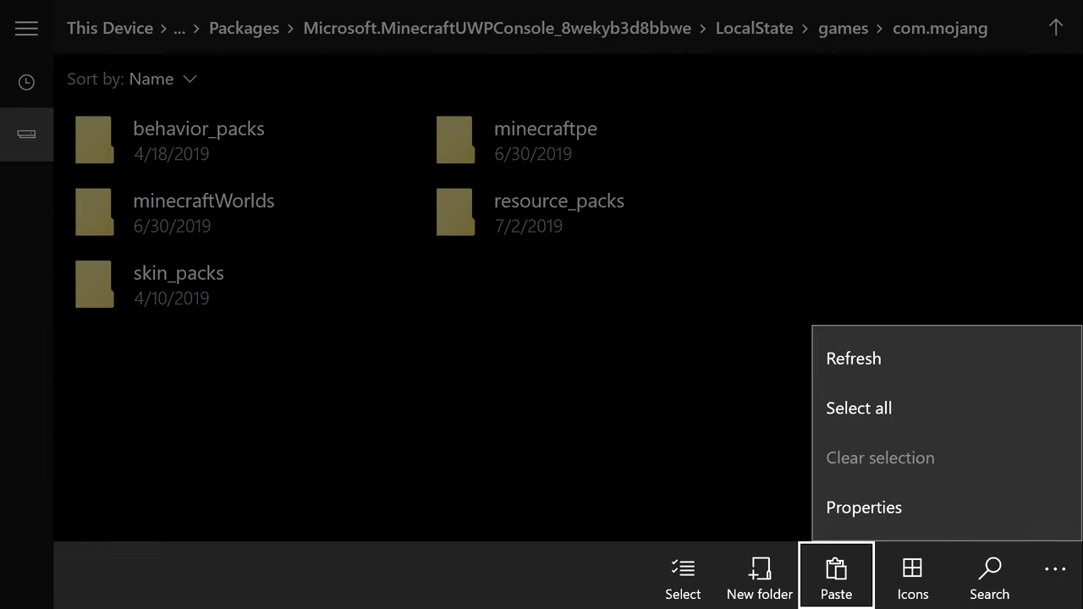
key("Escape")
key("Up")
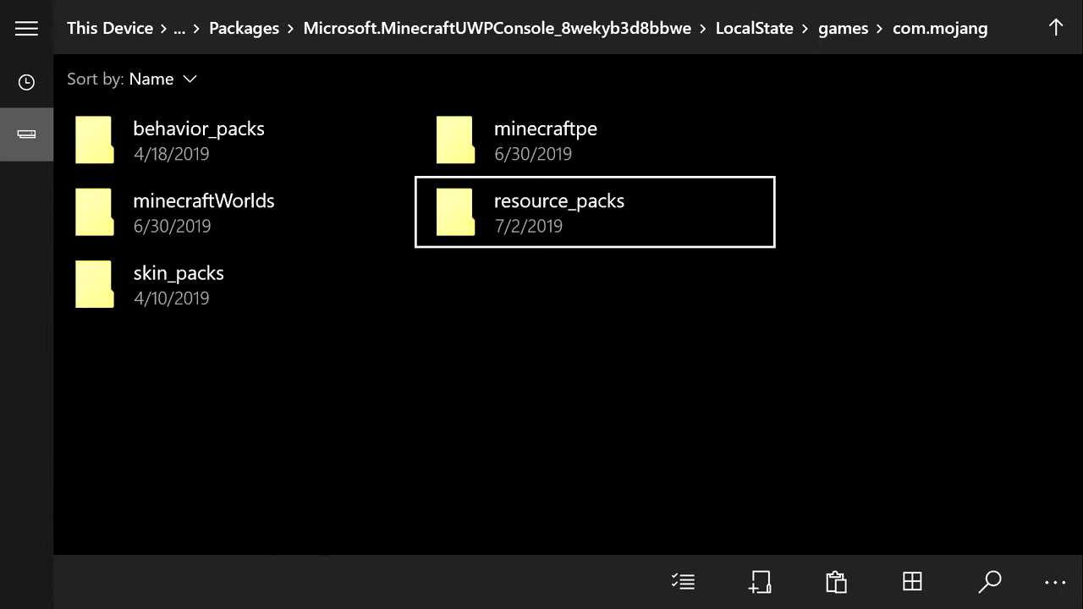
key("Down")
key("Down")
key("Right")
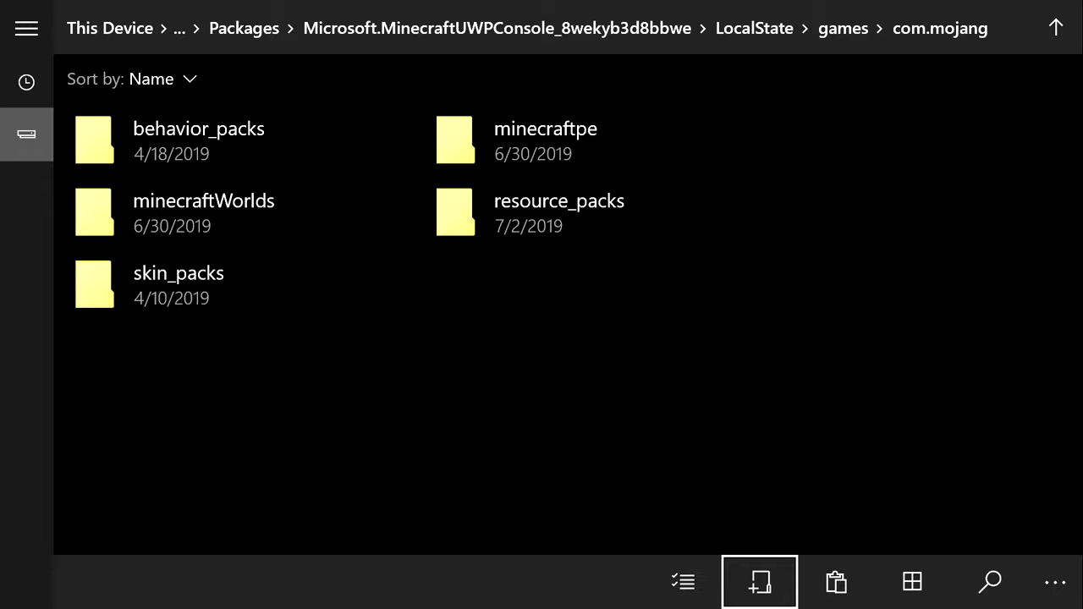
key("Return")
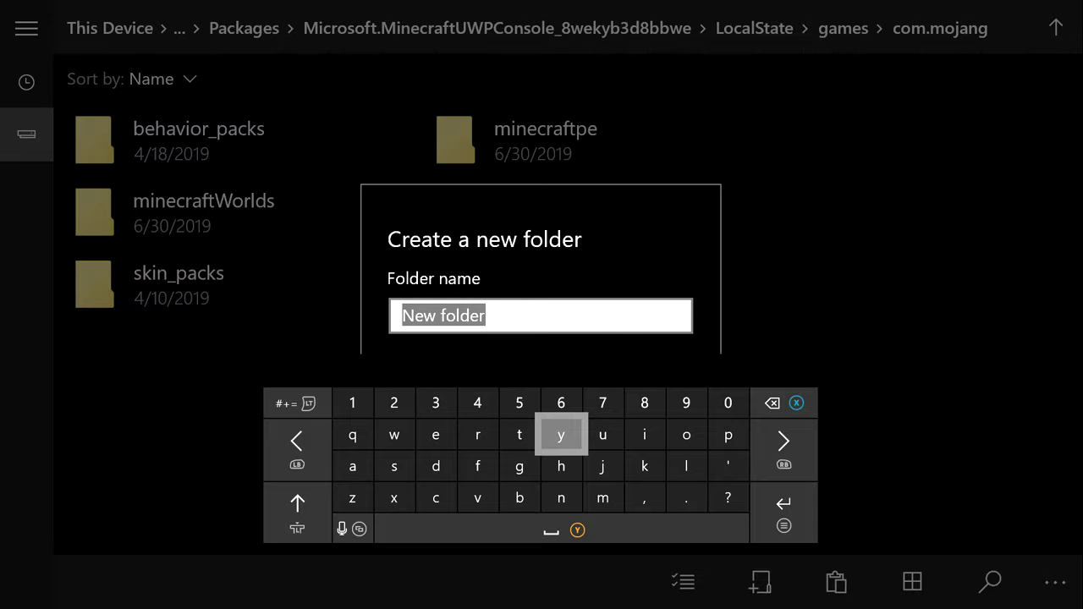
key("Up")
key("Down")
key("Escape")
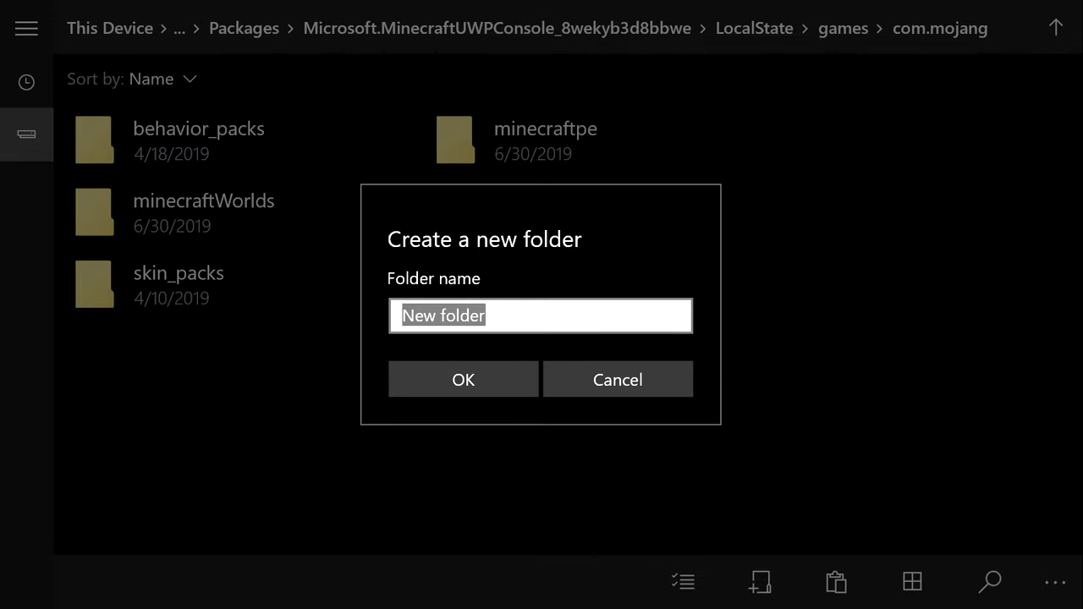
key("Escape")
key("Up")
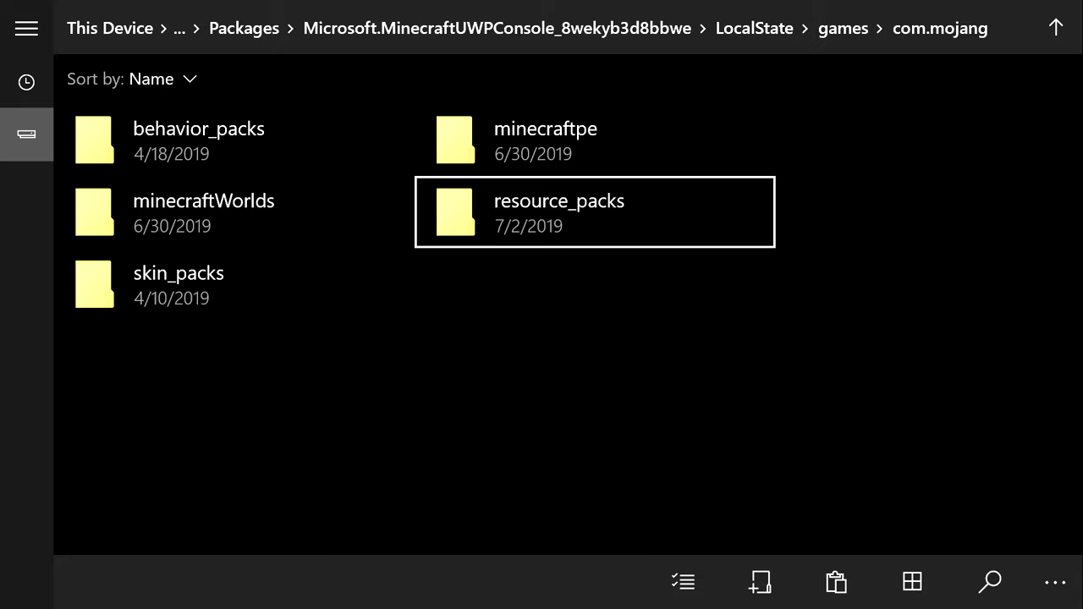
Step: Open the resource_packs folder in com.mojang and paste the copied x ray folder into it
key("Return")
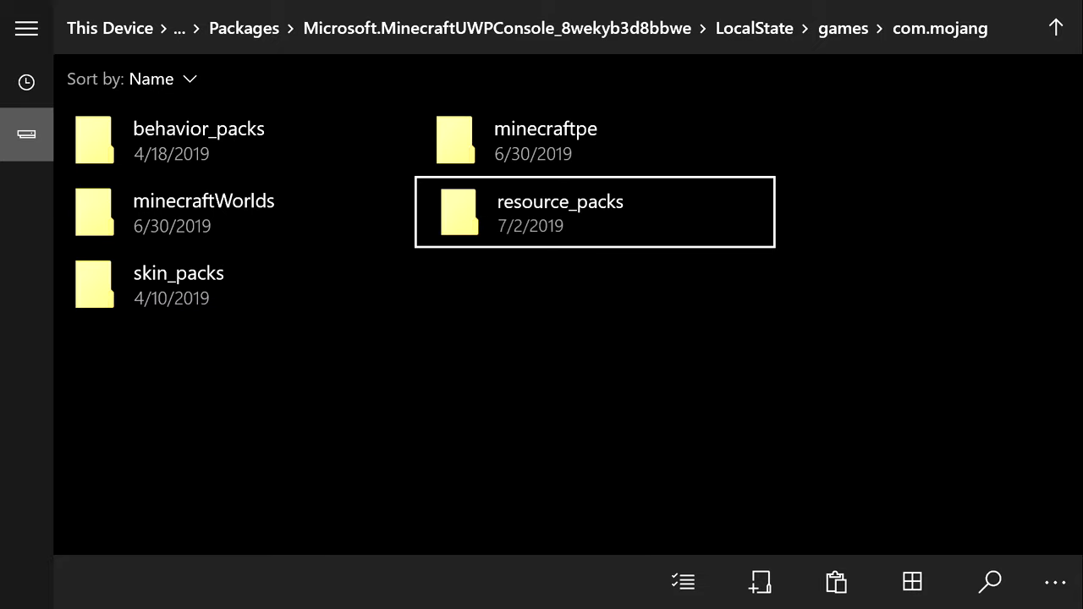
key("Down")
key("Down")
key("Down")
key("Down")
key("Down")
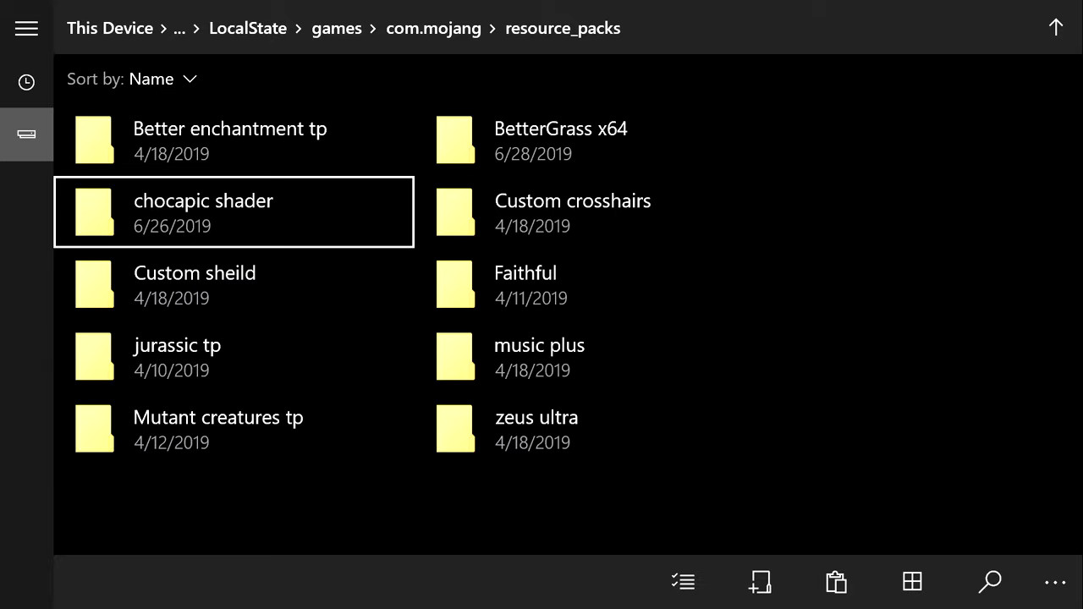
key("Right")
key("Right")
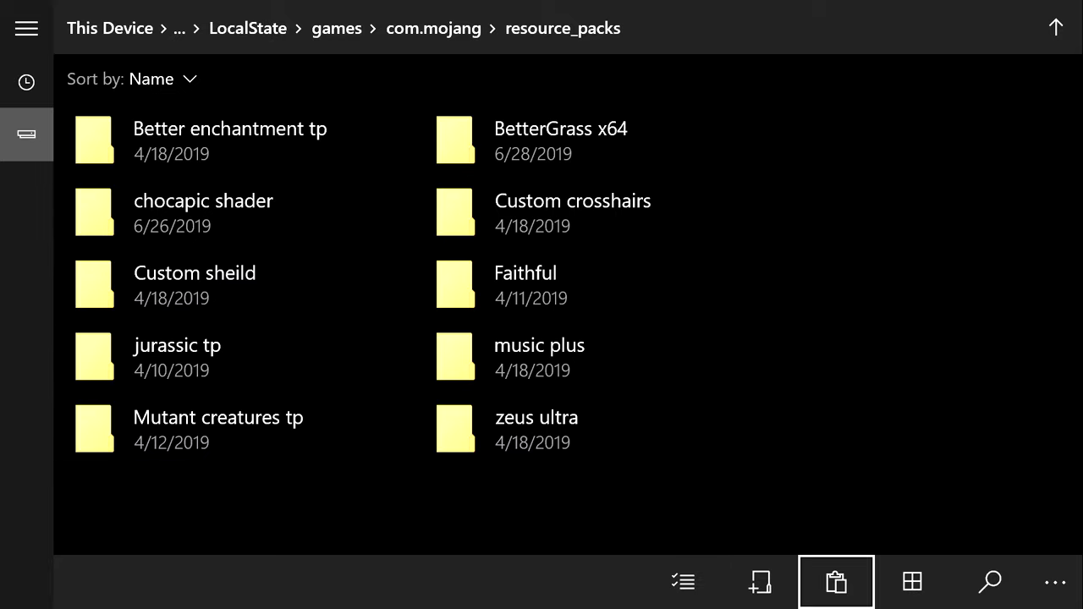
key("Return")
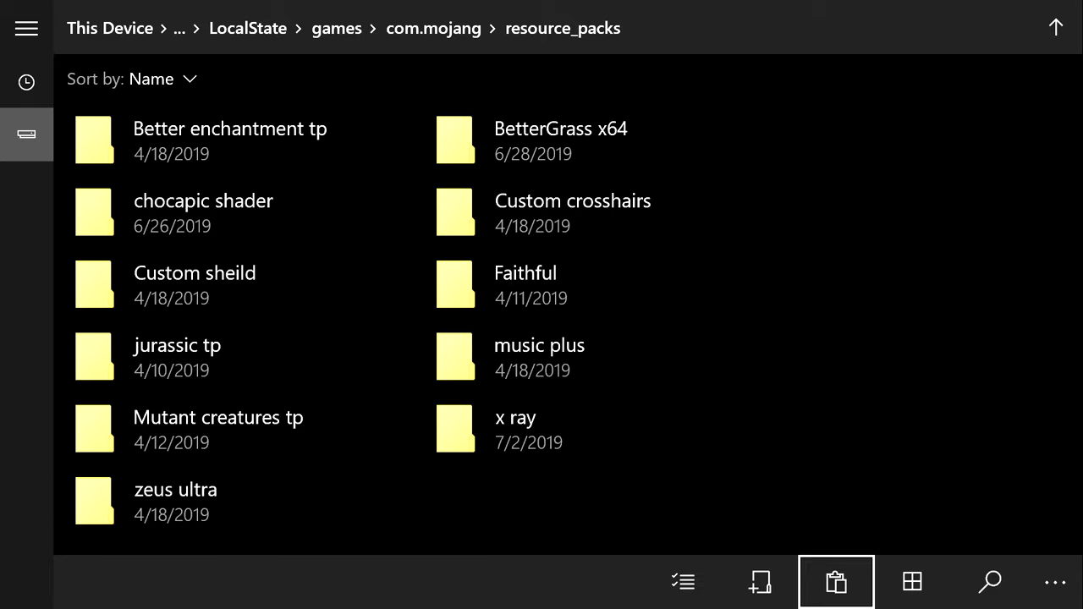
key("Up")
key("Down")
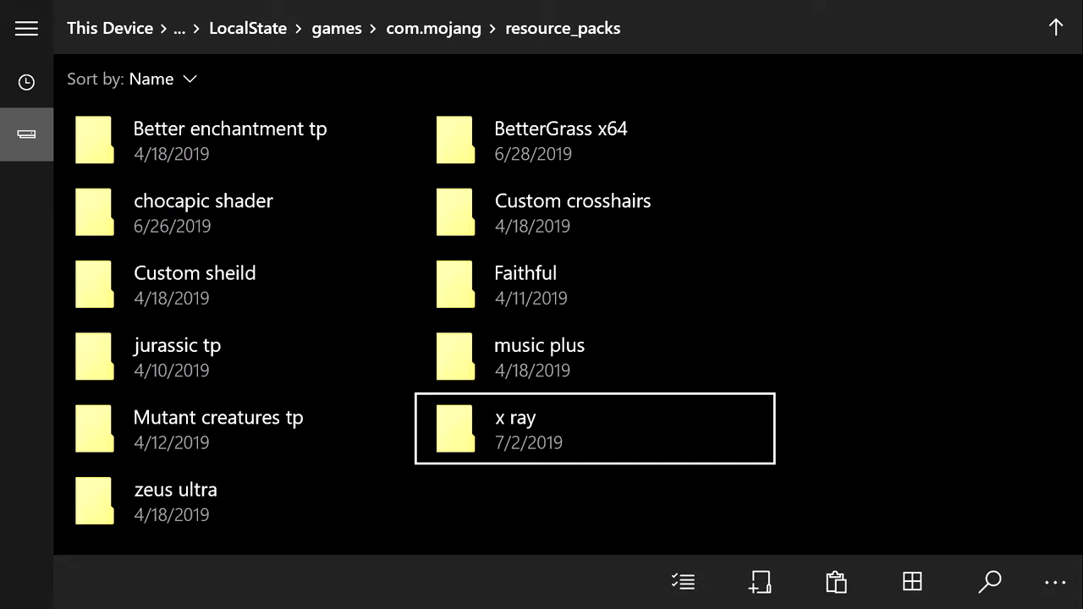
Step: Open the console's list of installed games and launch Minecraft
key("super")
key("Down")
key("Return")
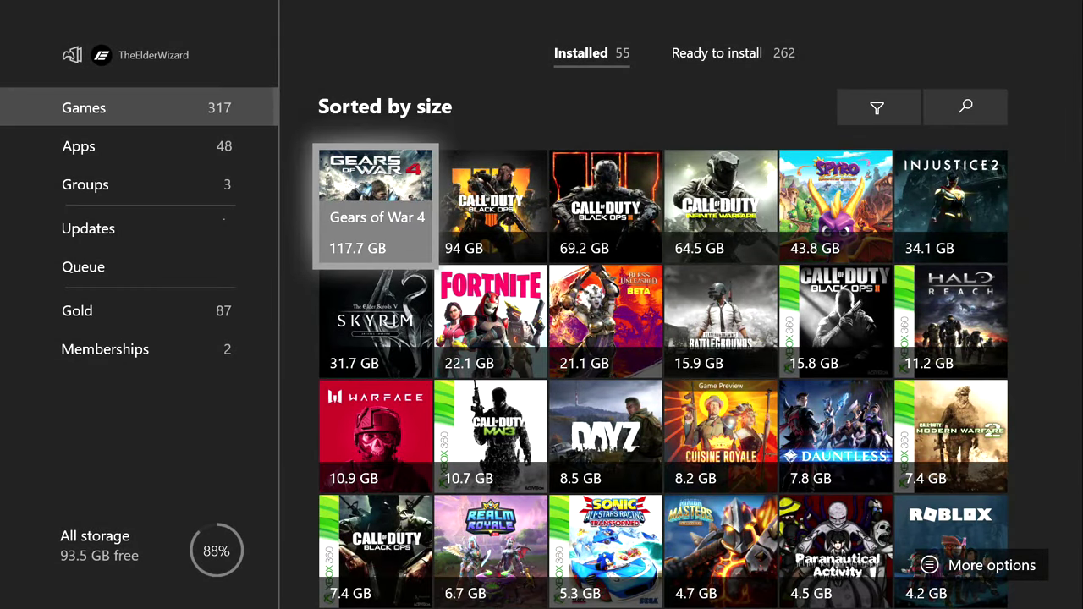
key("Right")
key("Down")
key("Down")
key("Down")
key("Down")
key("Down")
key("Down")
key("Down")
key("Right")
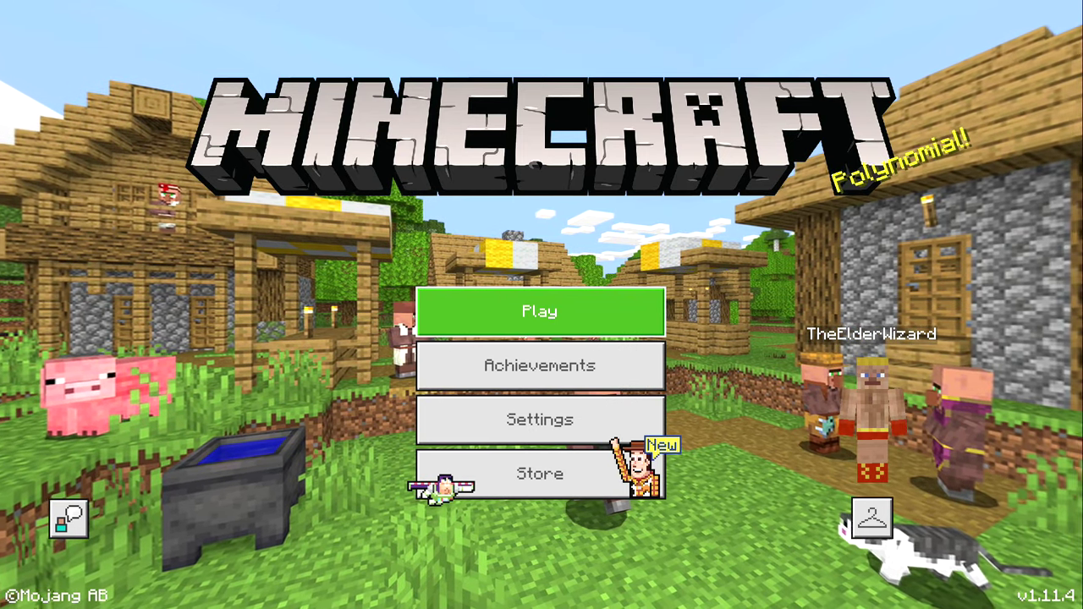
Step: Open the world list and edit the "Pre village update" world, showing its Resource Packs settings
key("Return")
key("Up")
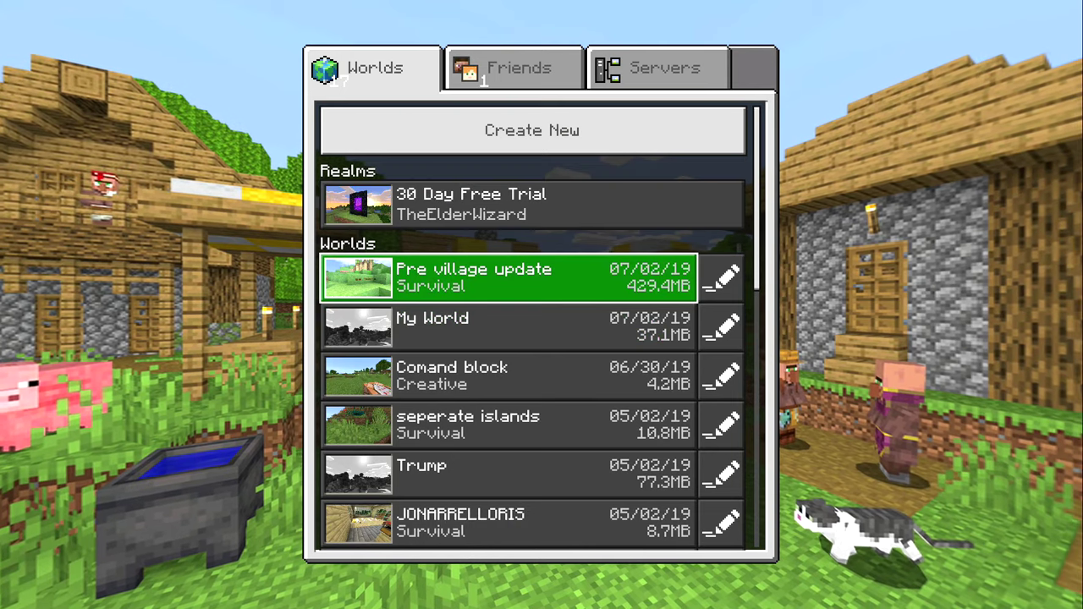
key("Right")
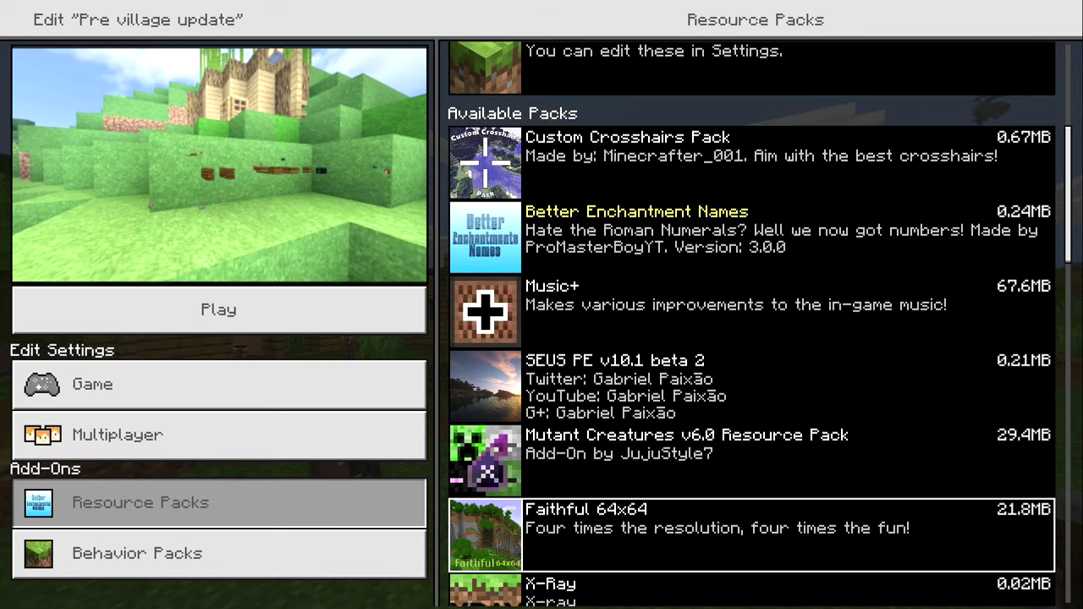
Step: Add the X-Ray pack from the available packs to the world's active resource packs
key("Down")
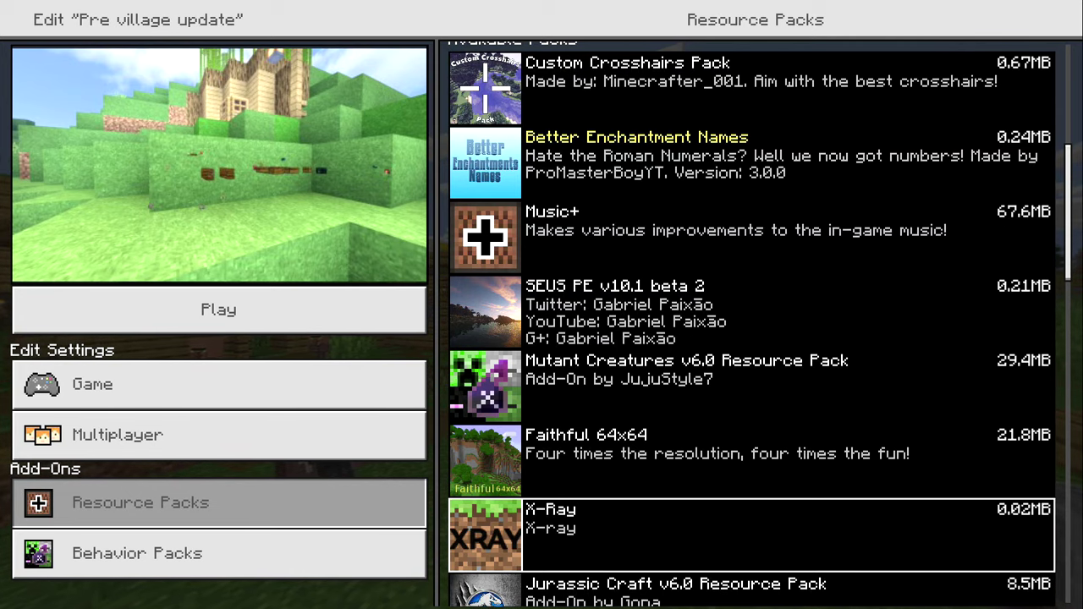
key("Return")
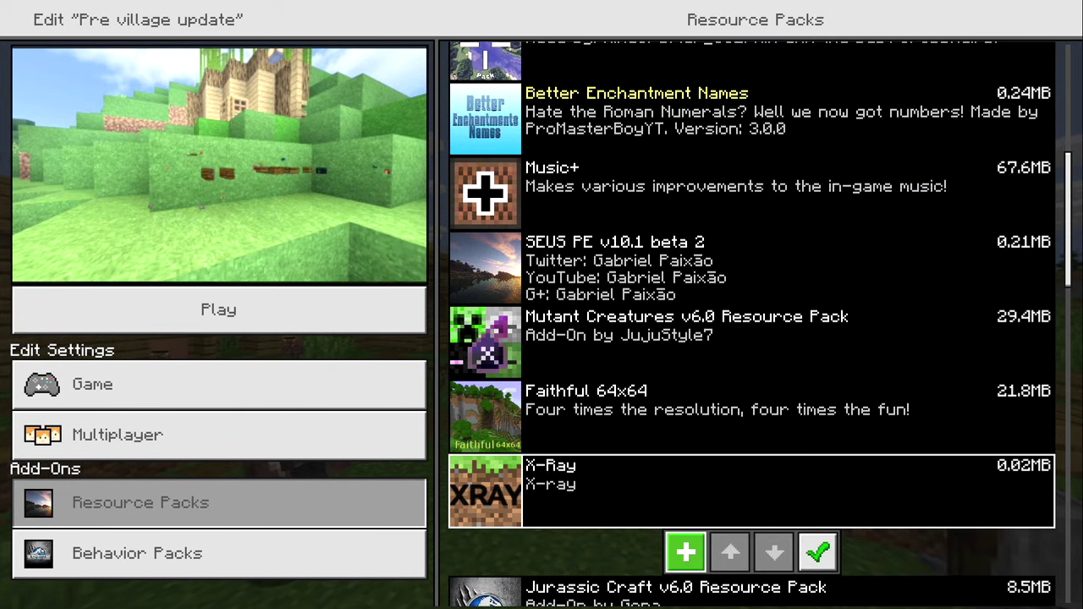
key("Return")
Step: Go to the world's Game settings, return to Resource Packs and check the Active Packs list for X-Ray
key("Up")
key("Up")
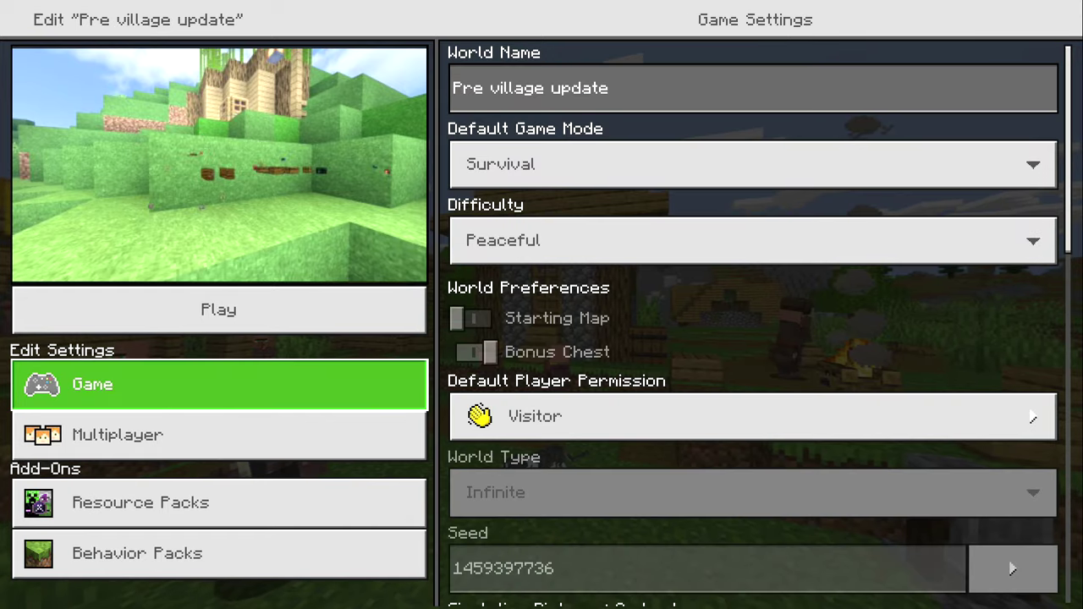
key("Down")
key("Down")
key("Right")
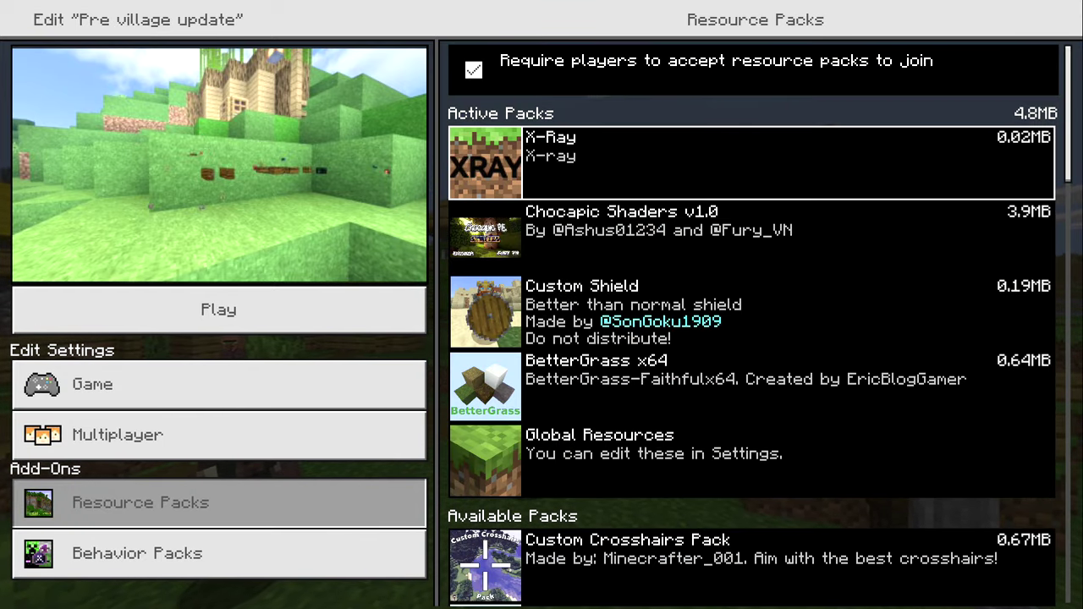
Step: Leave the resource pack list and start playing the "Pre village update" world
key("Left")
key("Up")
key("Up")
key("Up")
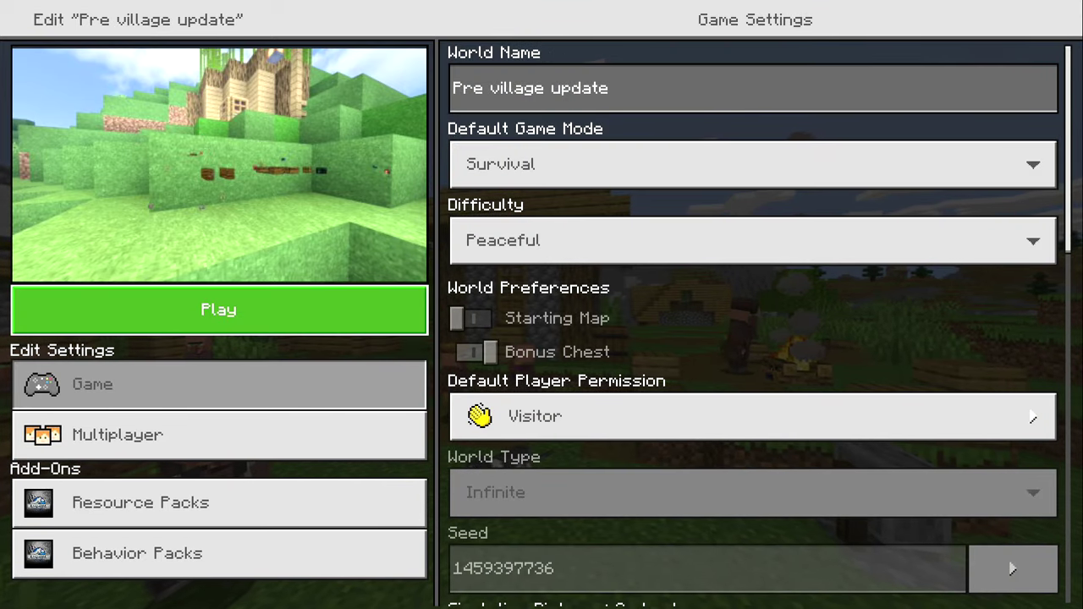
key("Return")
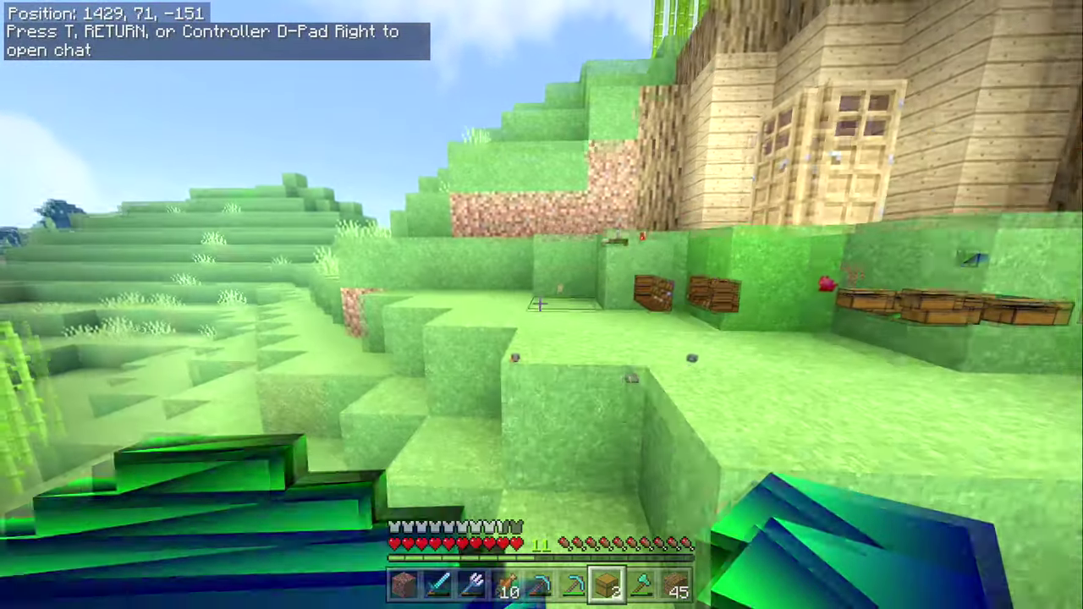
Step: Walk across the hills and grassland to the trees, examining how the terrain and blocks look with the X-Ray pack
key("w")
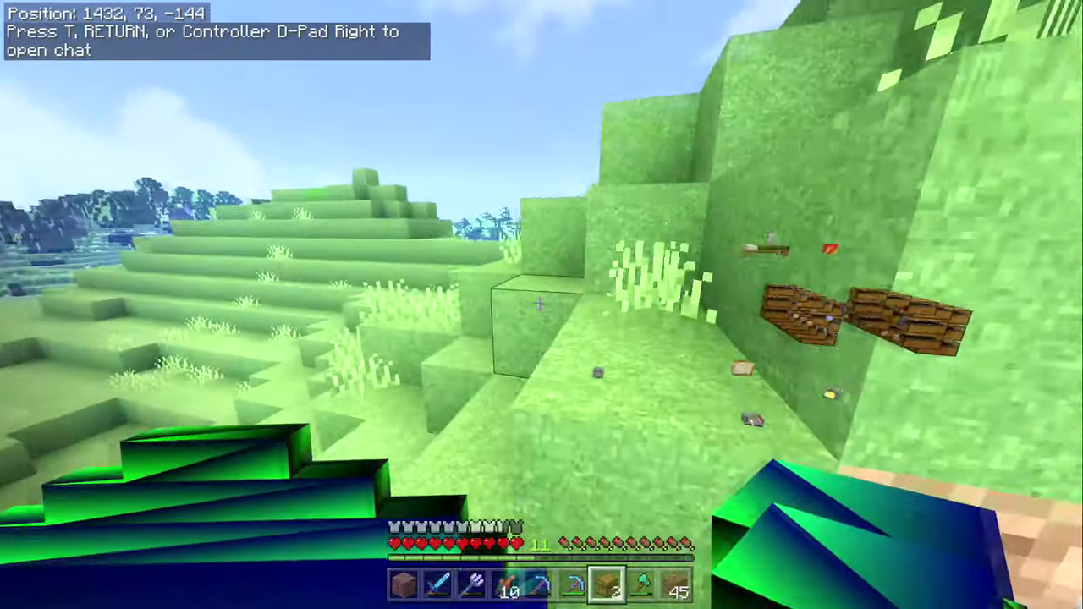
key("w")
key("space")
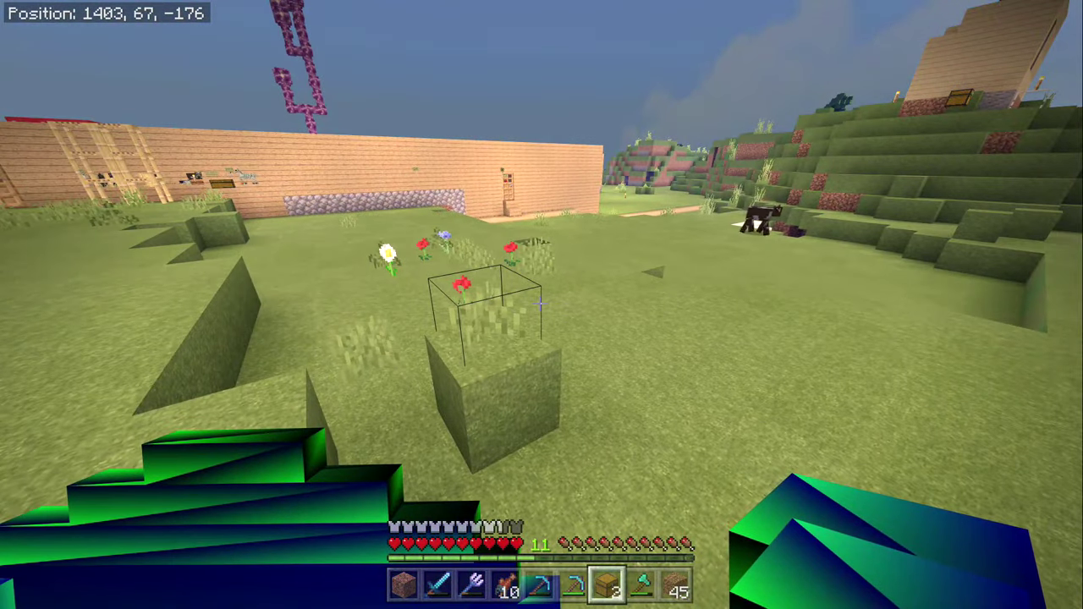
key("w")
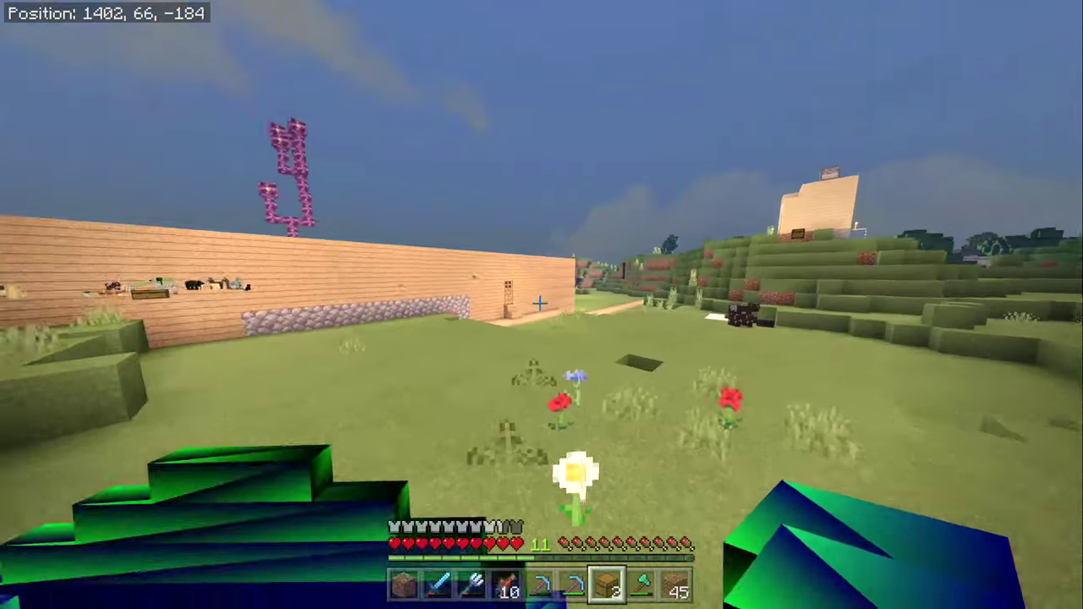
key("w")
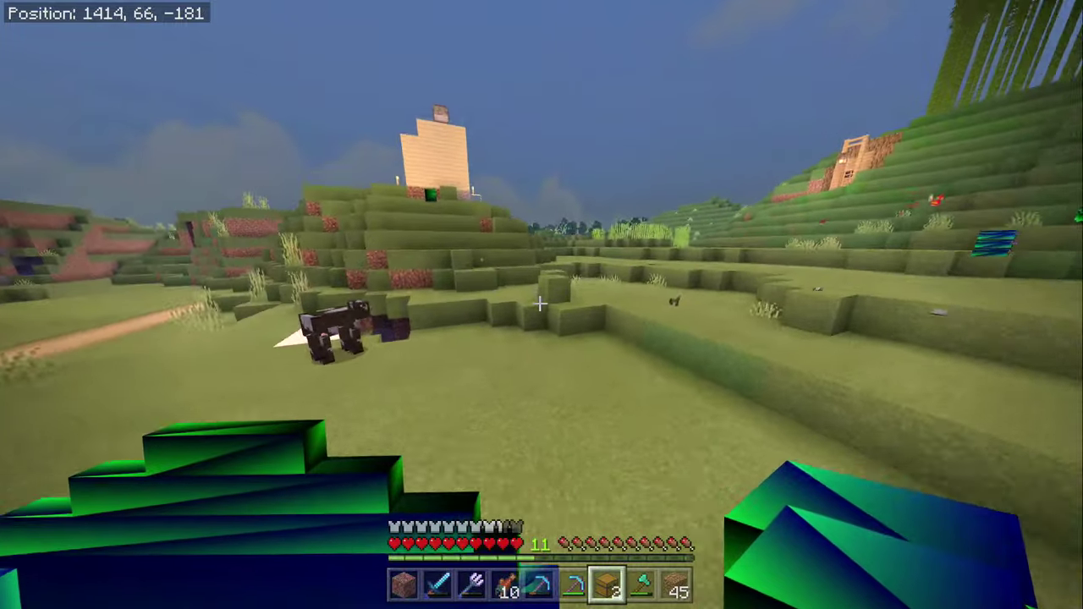
key("w")
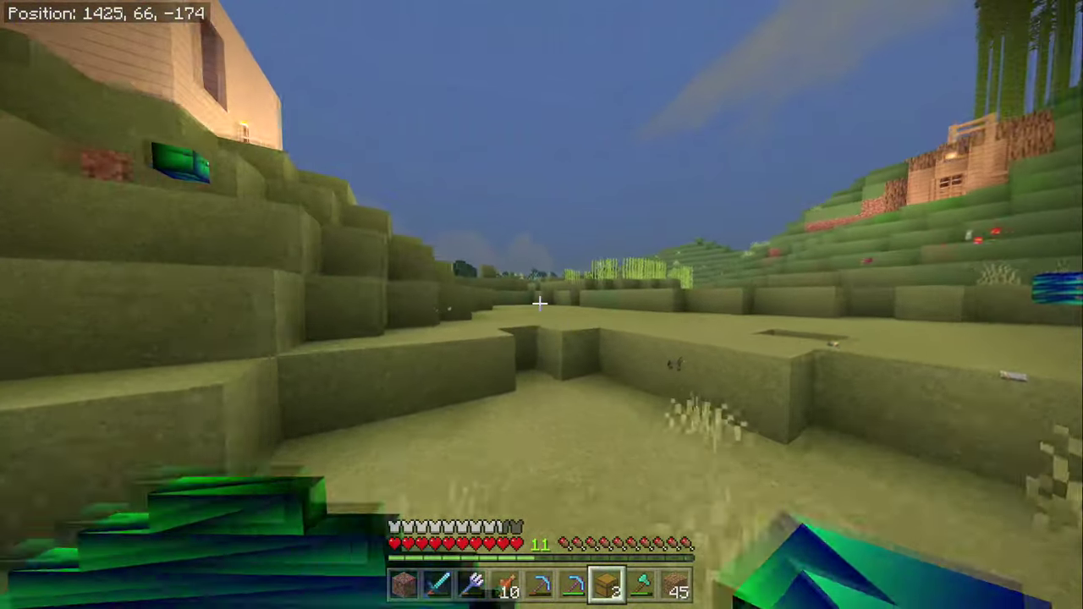
key("w")
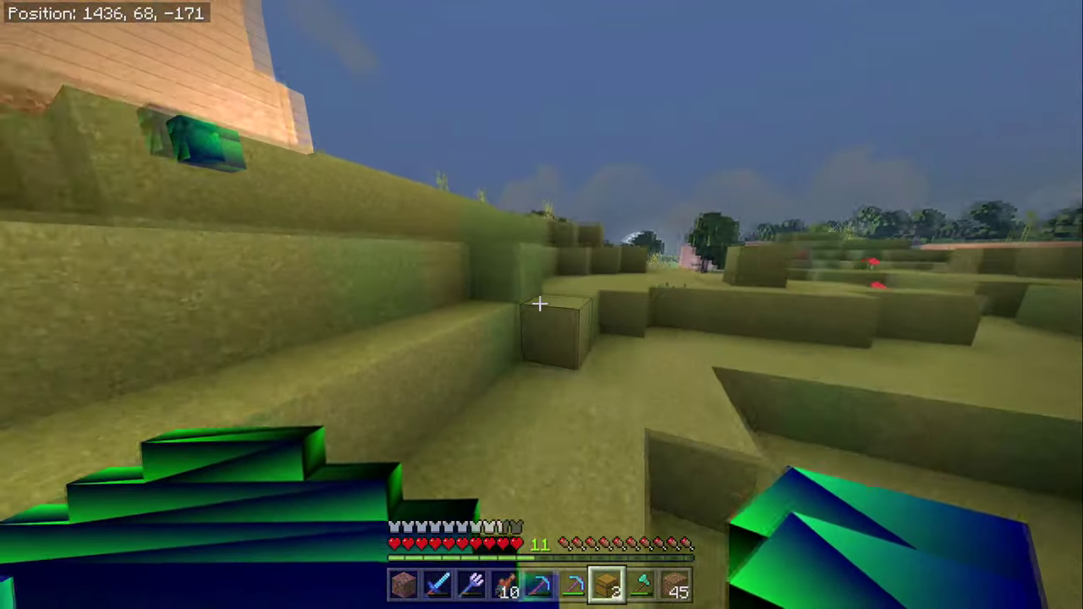
key("w")
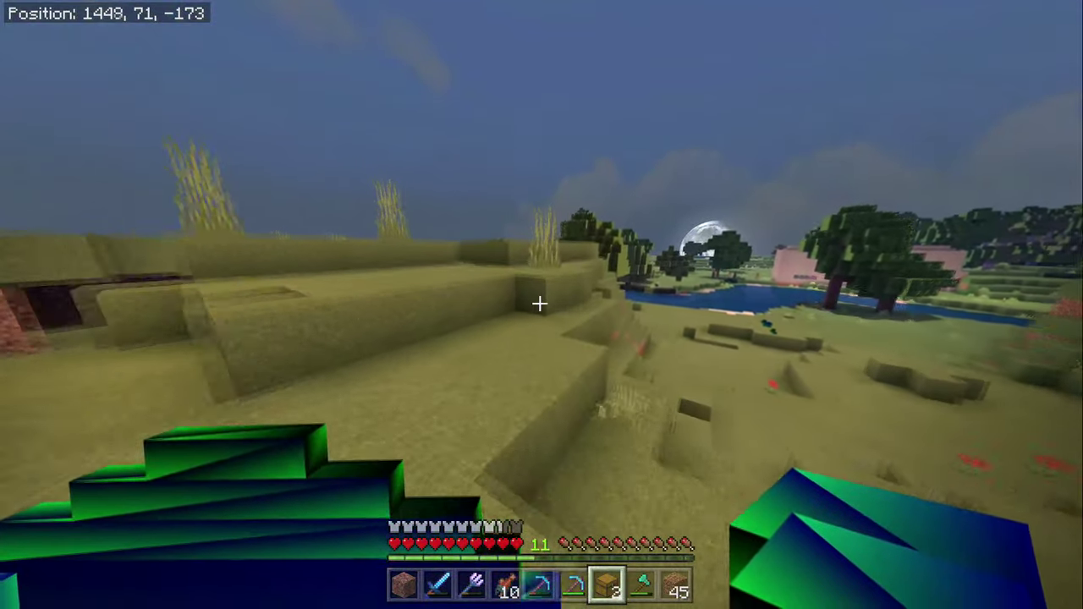
key("w")
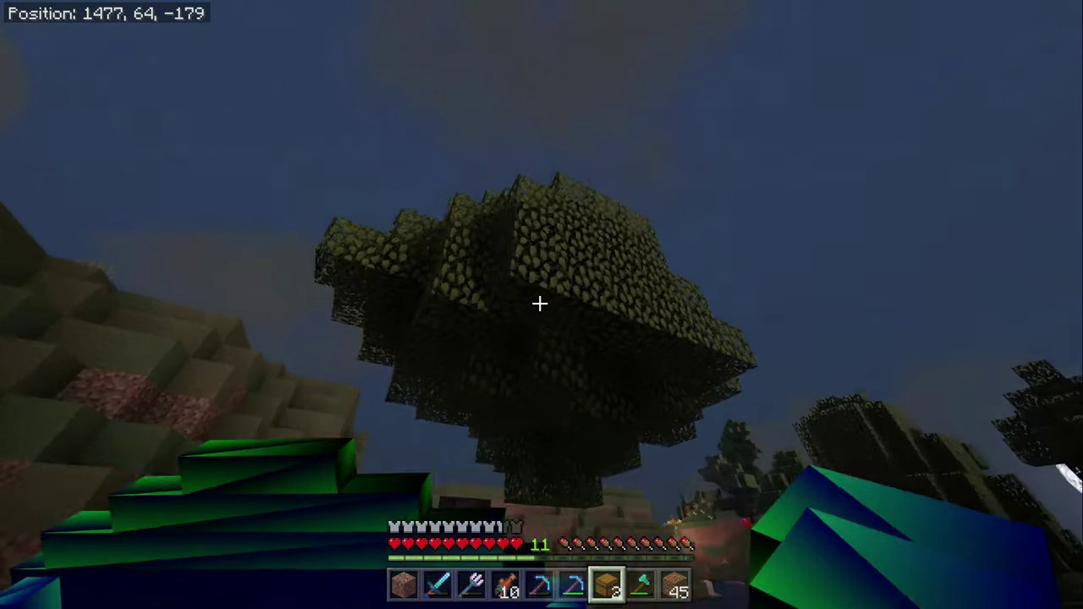
key("w")
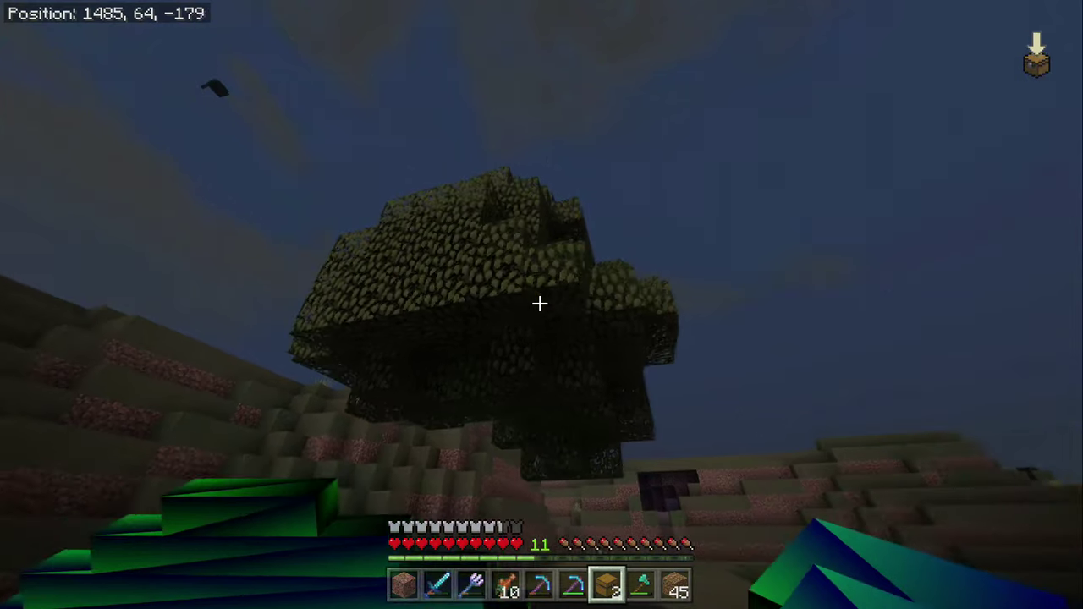
key("w")
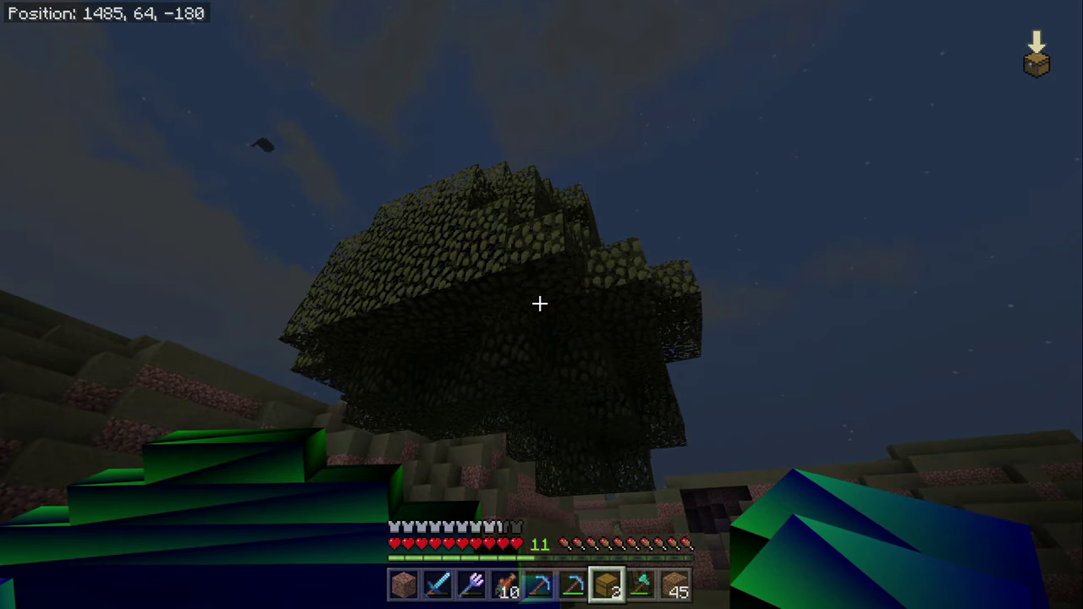